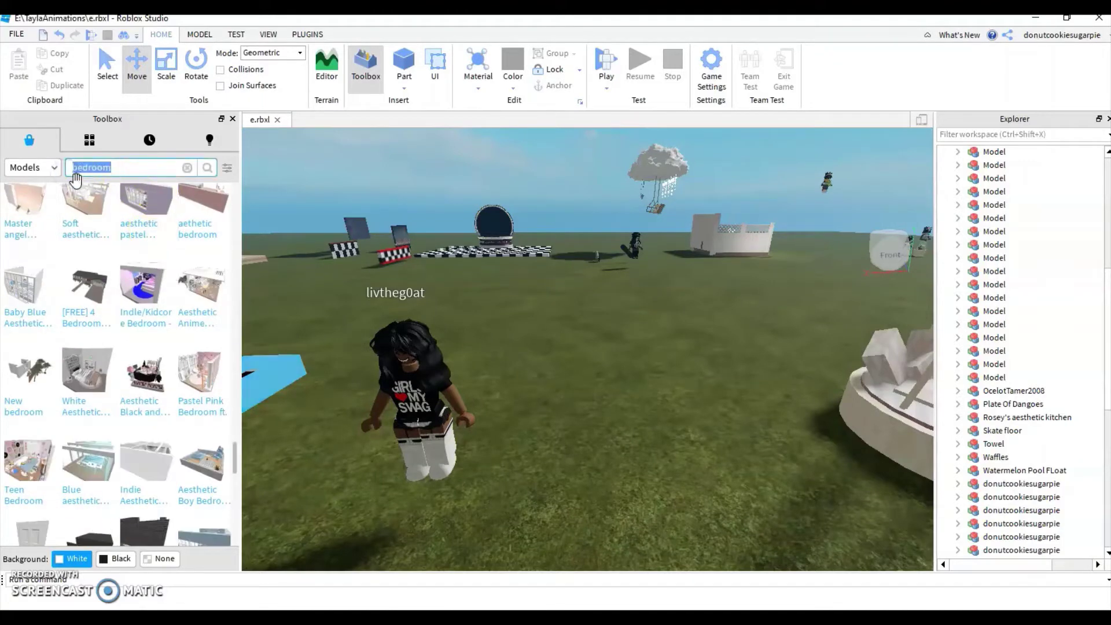
# - Search the toolbox models for "park" and look through the results for a bench
pyautogui.write('park')
pyautogui.press('Return')
pyautogui.moveTo(615, 454)
pyautogui.mouseDown(button='right')
pyautogui.moveTo(651, 429)
pyautogui.moveTo(615, 454)
pyautogui.mouseUp(button='right')
pyautogui.scroll(-10, 122, 508)
pyautogui.scroll(7, 175, 452)
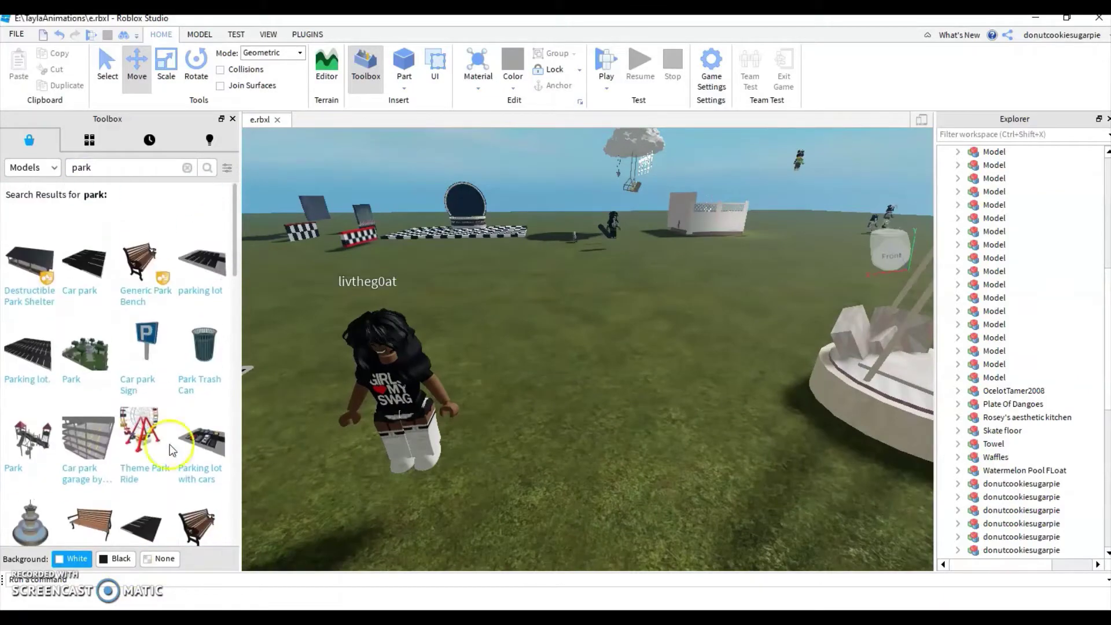
pyautogui.scroll(-16, 173, 449)
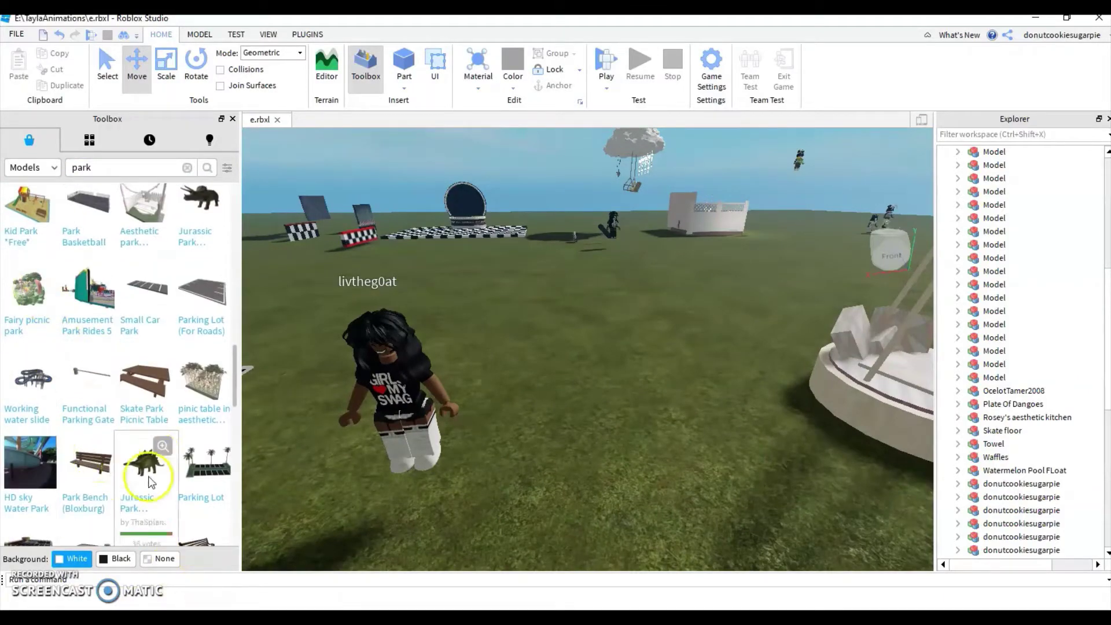
pyautogui.scroll(7, 151, 482)
pyautogui.click(94, 329)
pyautogui.moveTo(370, 428); pyautogui.dragTo(476, 443, button='right')
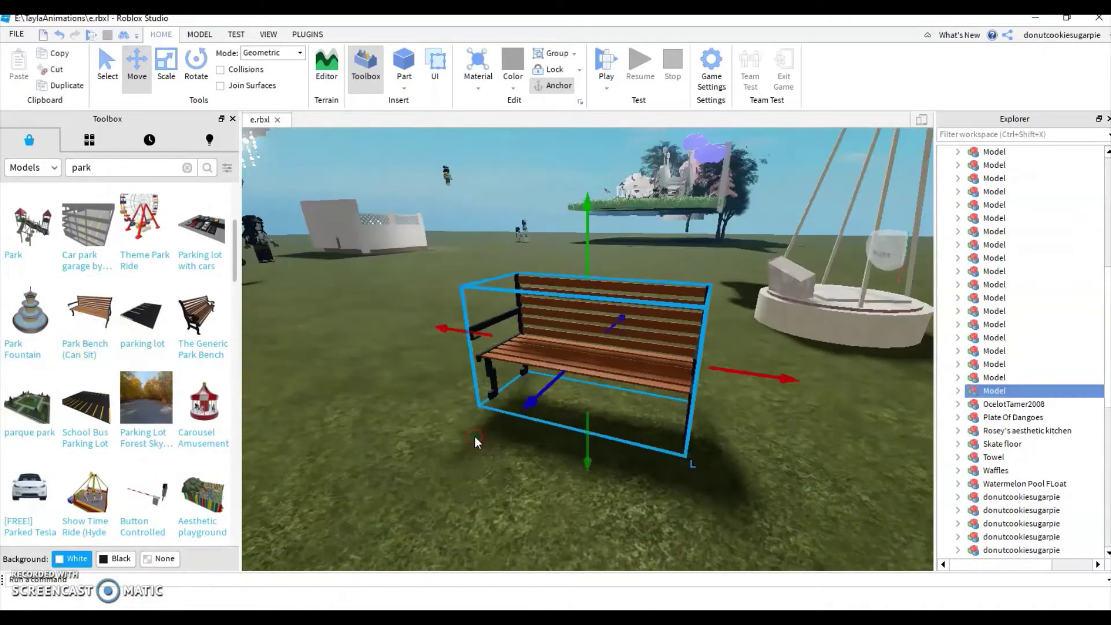
pyautogui.press('Delete')
# - Insert The Generic Park Bench model into the scene
pyautogui.click(200, 320)
pyautogui.moveTo(556, 457); pyautogui.dragTo(644, 413, button='right')
# - Search the toolbox models for "forest" and look through the results
pyautogui.click(110, 169)
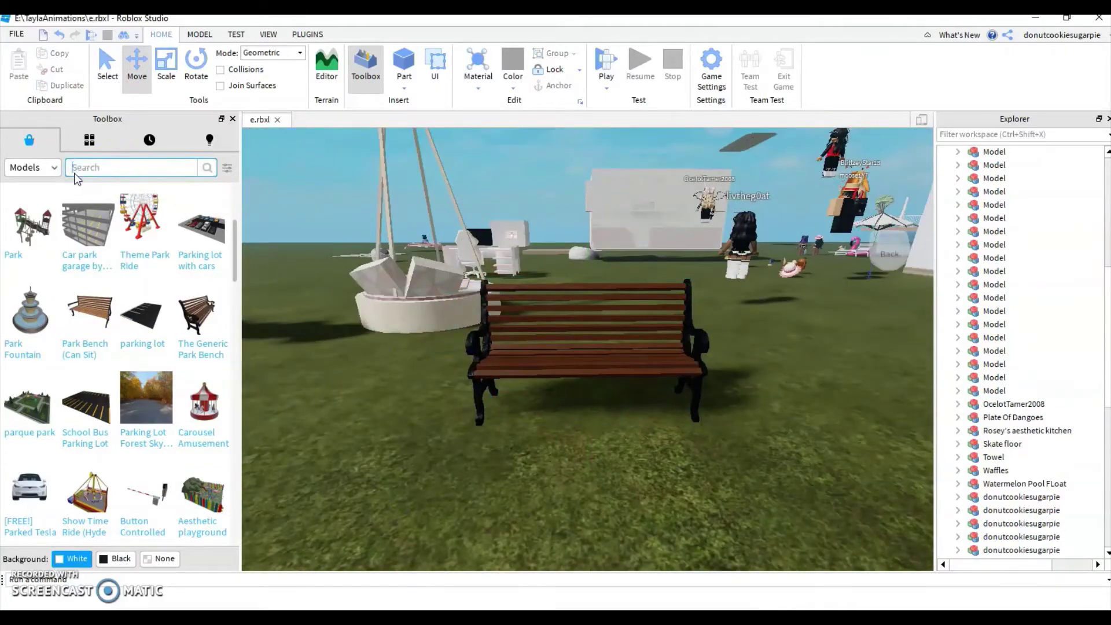
pyautogui.write('forest')
pyautogui.press('Return')
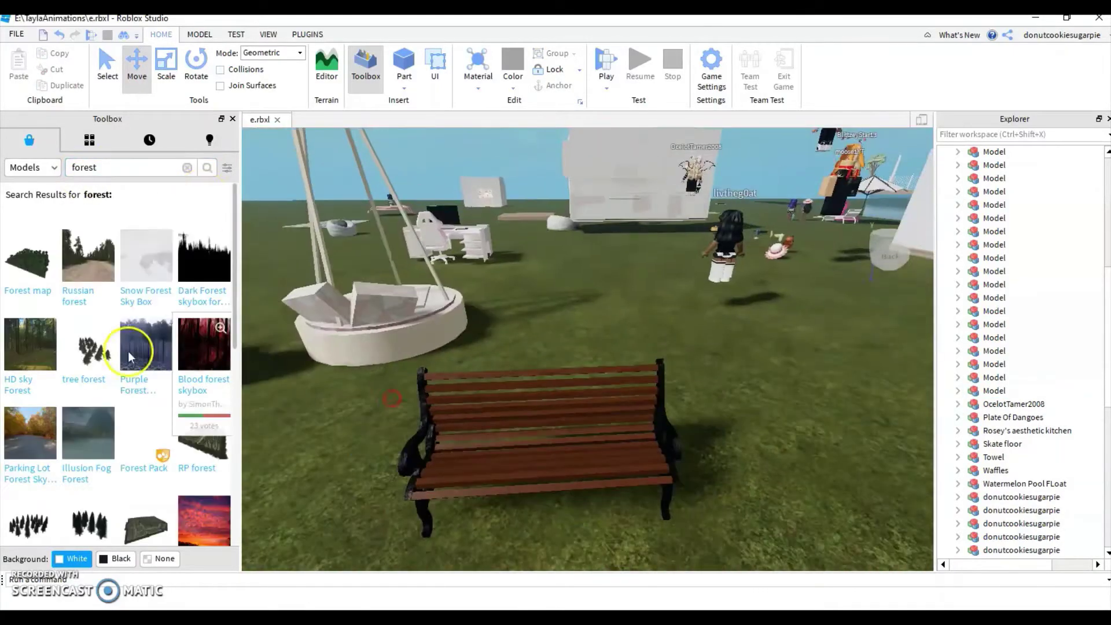
pyautogui.scroll(-3, 146, 501)
pyautogui.scroll(-5, 146, 501)
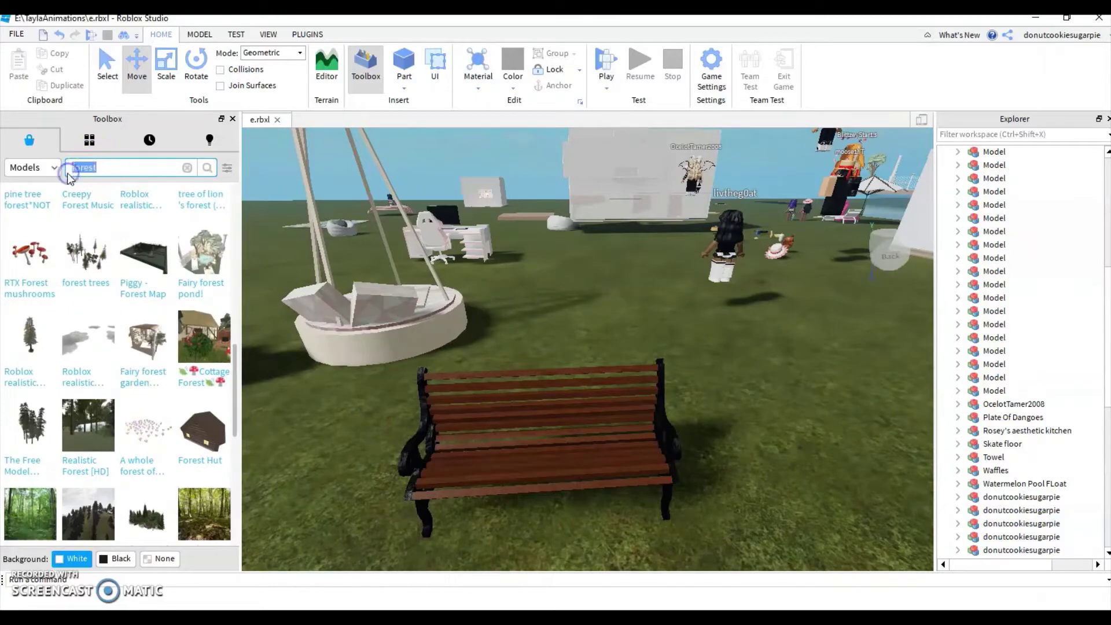
pyautogui.write('sidwalk')
pyautogui.press('Return')
pyautogui.moveTo(647, 277); pyautogui.dragTo(619, 330, button='right')
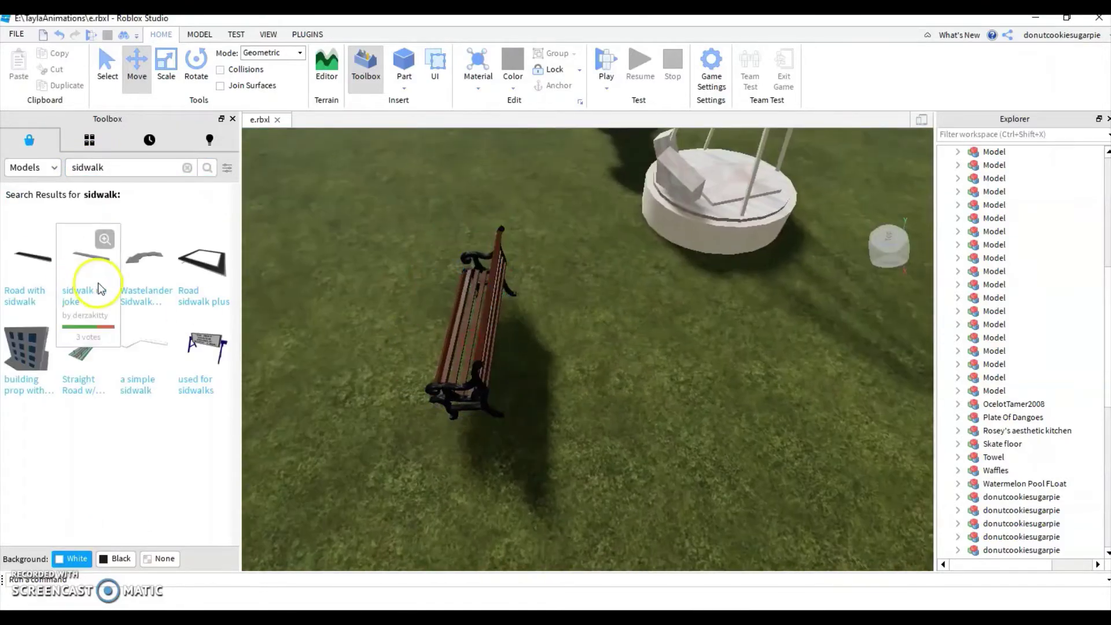
pyautogui.click(98, 285)
pyautogui.scroll(-5, 547, 360)
pyautogui.moveTo(546, 358); pyautogui.dragTo(477, 370)
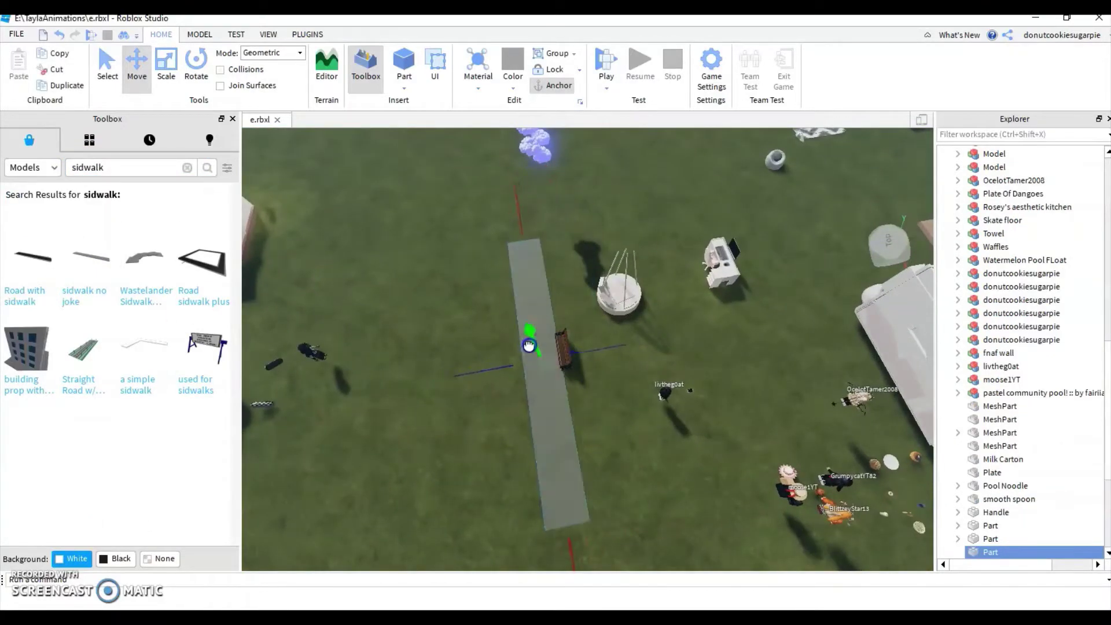
pyautogui.moveTo(513, 434); pyautogui.dragTo(494, 379, button='right')
pyautogui.scroll(5, 489, 316)
pyautogui.press('Delete')
# - Reposition the park bench on the grass near the avatar in the black shirt
pyautogui.moveTo(431, 455); pyautogui.dragTo(442, 411)
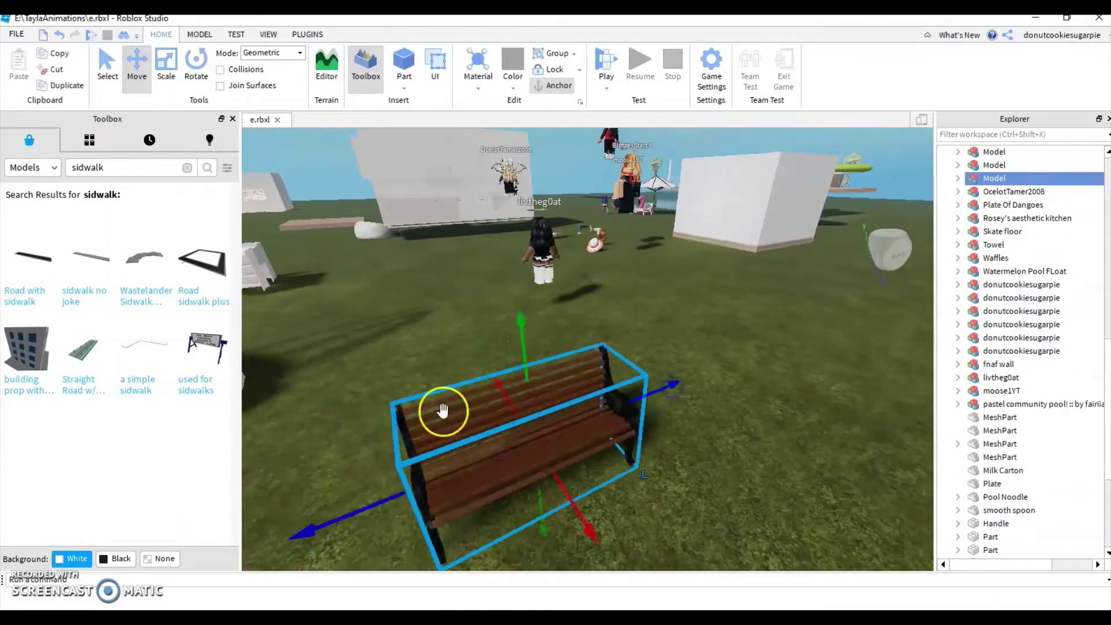
pyautogui.moveTo(442, 411); pyautogui.dragTo(441, 404, button='right')
pyautogui.moveTo(442, 405); pyautogui.dragTo(405, 270)
pyautogui.moveTo(548, 402); pyautogui.dragTo(548, 401, button='right')
pyautogui.scroll(3, 548, 401)
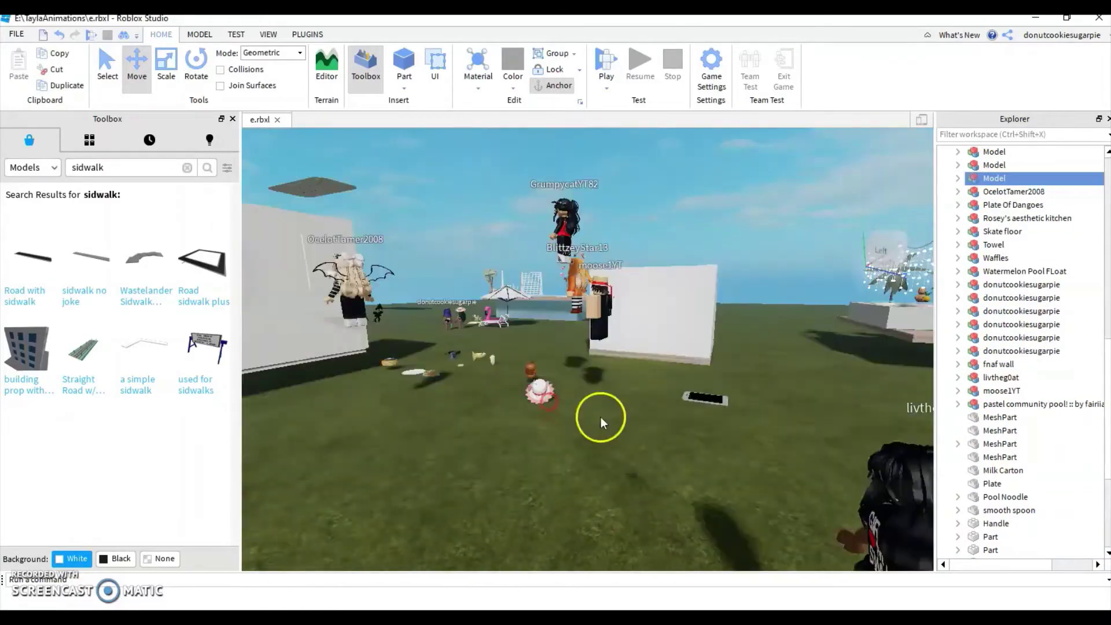
# - Export the phone model as an OBJ file named phone into the 3D Objects folder
pyautogui.rightClick(1002, 160)
pyautogui.click(984, 515)
pyautogui.scroll(1, 70, 142)
pyautogui.click(68, 138)
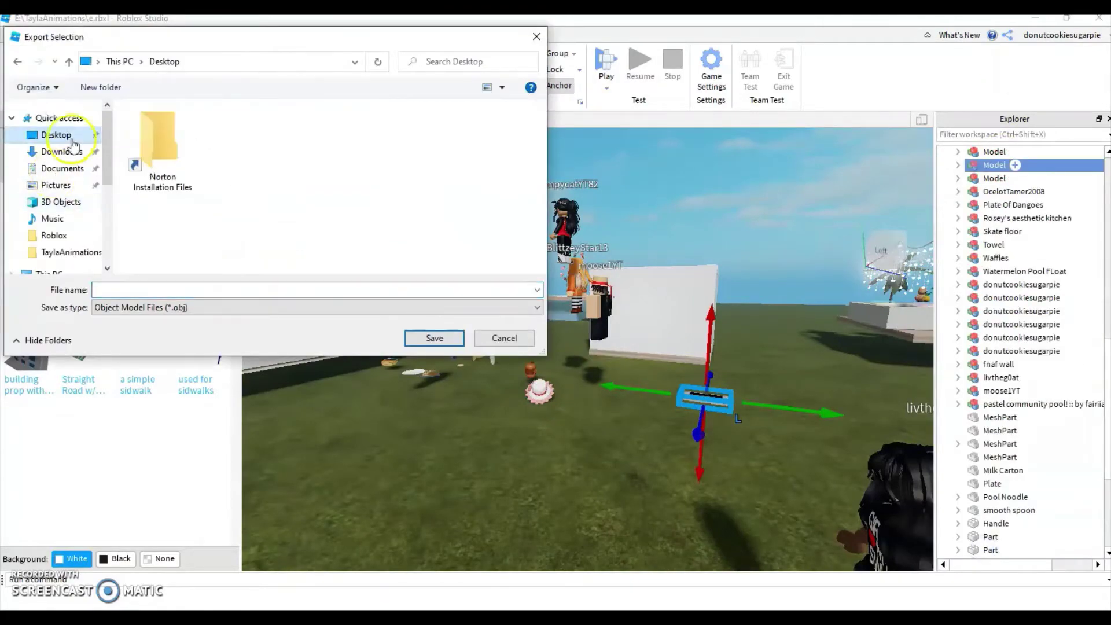
pyautogui.click(59, 118)
pyautogui.rightClick(197, 240)
pyautogui.doubleClick(197, 242)
pyautogui.click(412, 339)
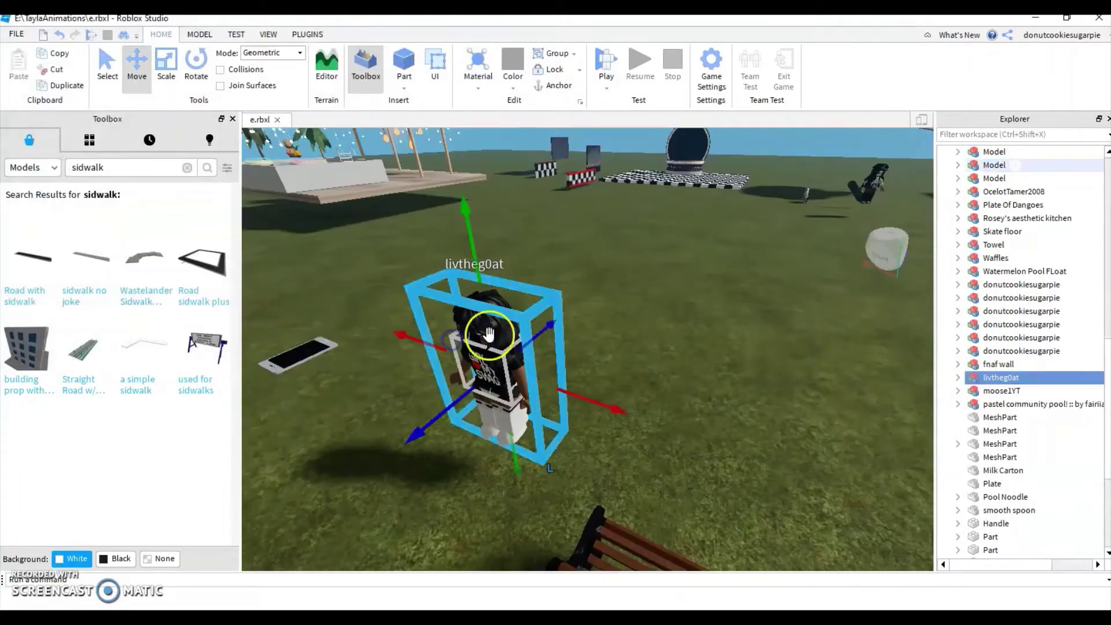
# - Export the black-shirted avatar model as an OBJ file named after its username in the 3D Objects folder
pyautogui.rightClick(1001, 378)
pyautogui.click(972, 405)
pyautogui.scroll(-3, 384, 237)
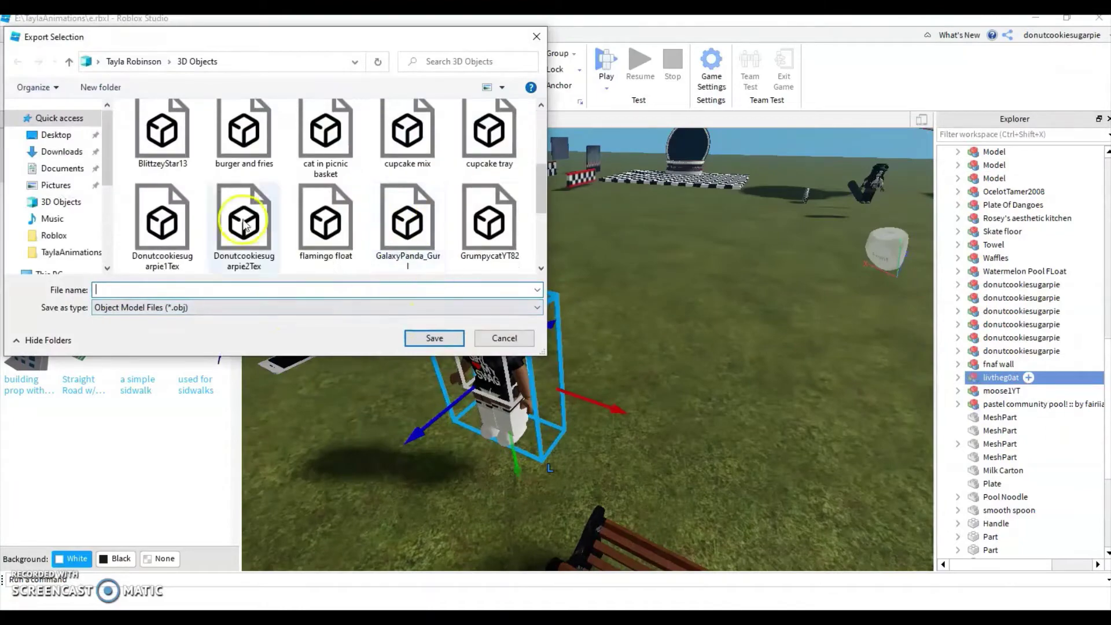
pyautogui.scroll(3, 359, 266)
pyautogui.write('liv')
pyautogui.click(260, 318)
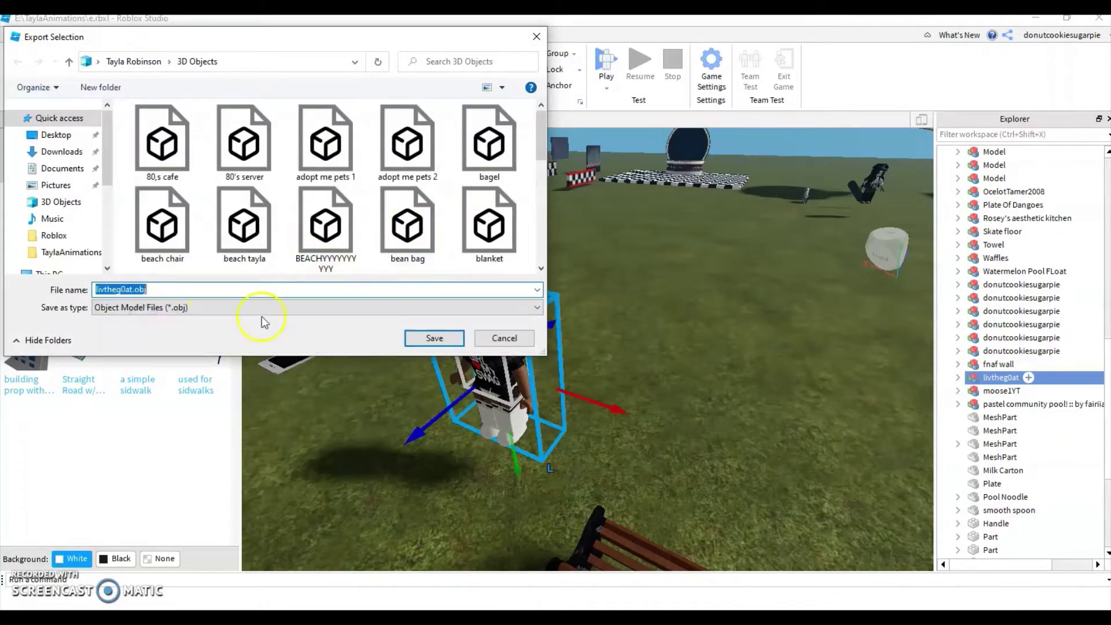
pyautogui.click(435, 338)
pyautogui.click(603, 322)
# - Export the park bench model as an OBJ file named "park bench" in the 3D Objects folder
pyautogui.click(729, 455)
pyautogui.rightClick(996, 178)
pyautogui.click(967, 538)
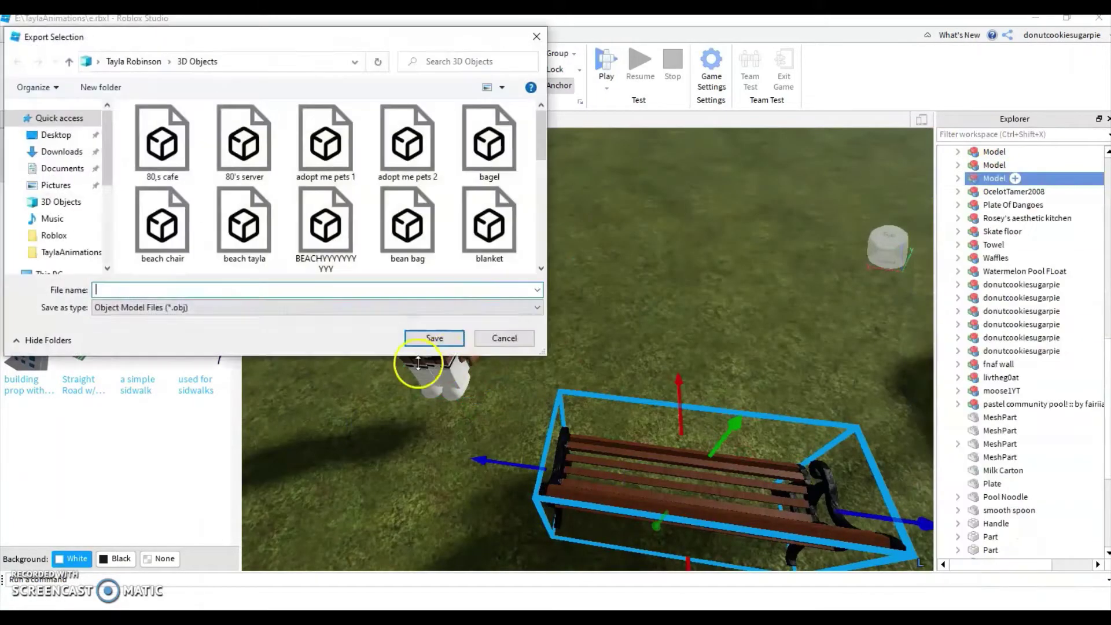
pyautogui.write('park bench')
pyautogui.click(434, 337)
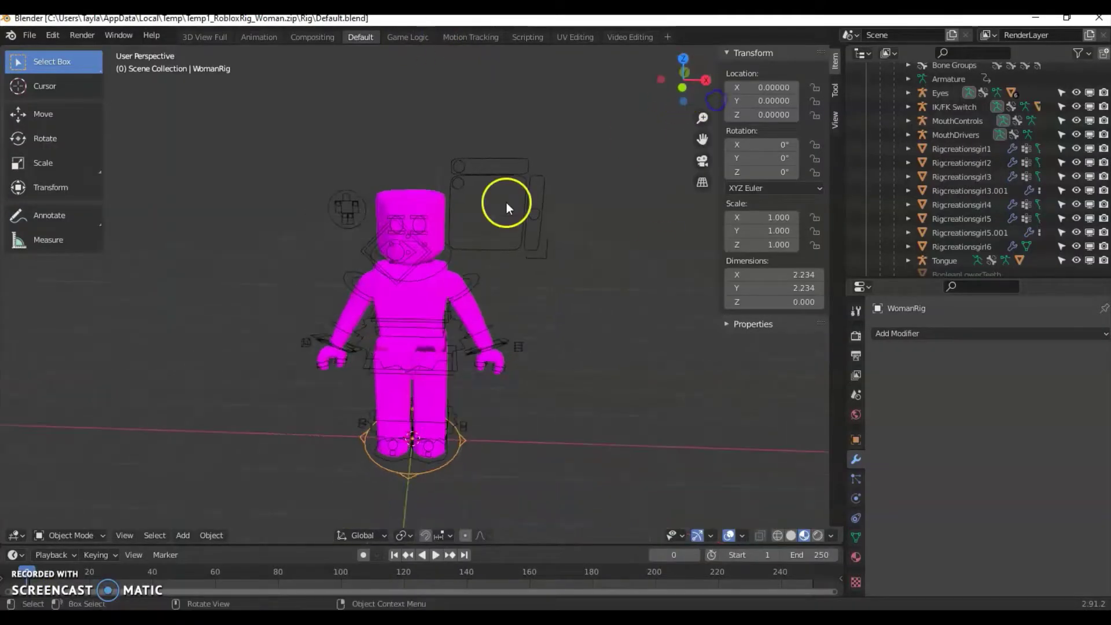
# - In Blender, import phone.obj from the 3D Objects folder into the woman rig scene
pyautogui.click(28, 36)
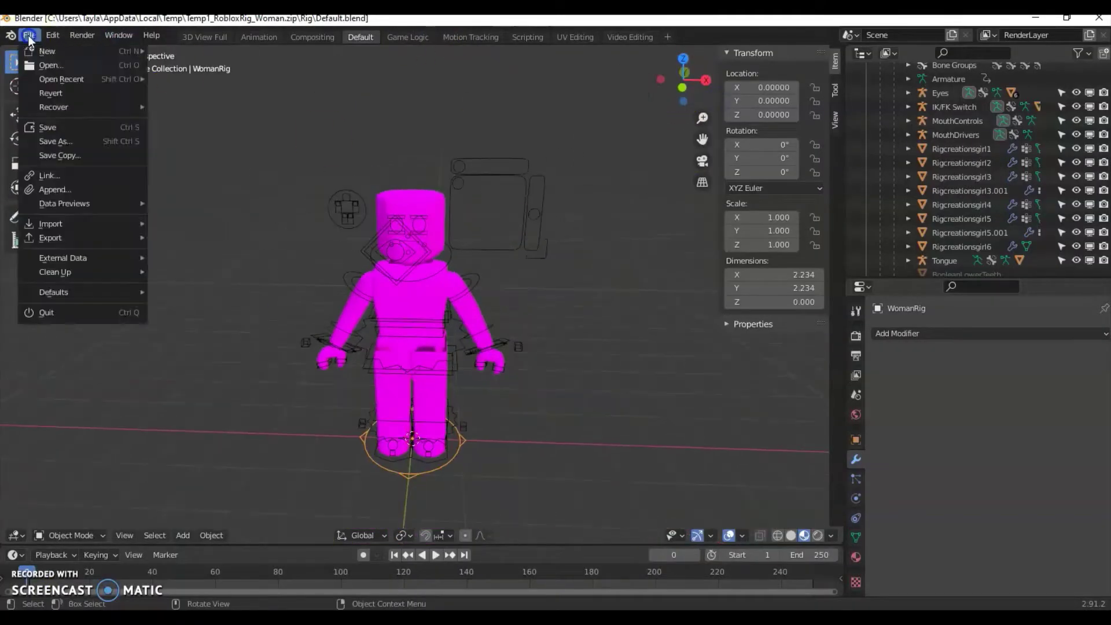
pyautogui.moveTo(71, 224)
pyautogui.click(191, 335)
pyautogui.click(218, 246)
pyautogui.doubleClick(464, 195)
pyautogui.scroll(-10, 473, 484)
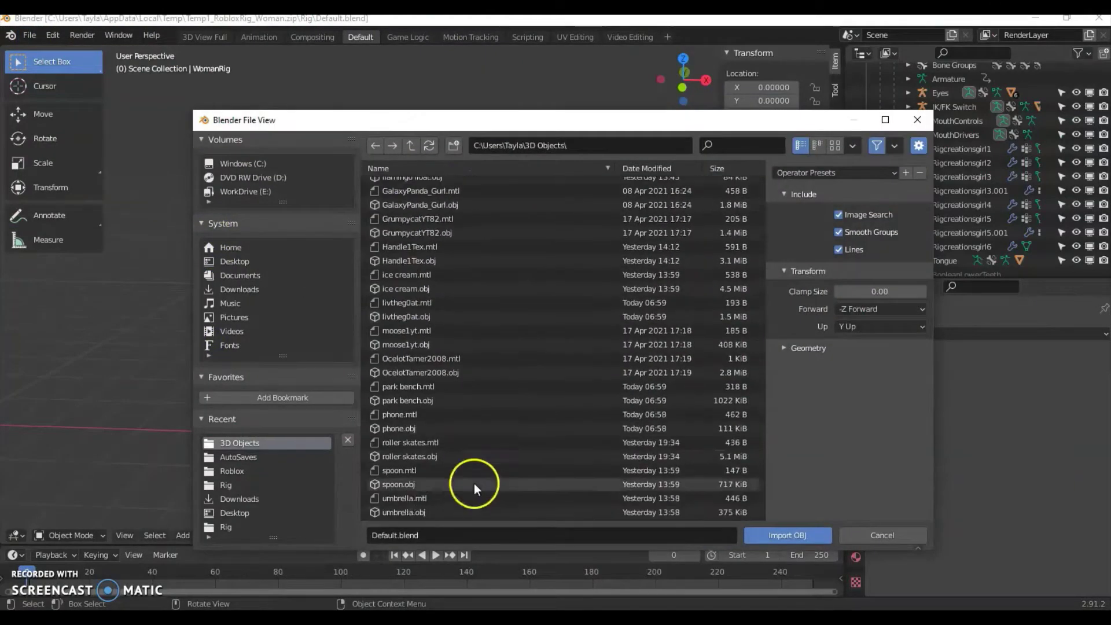
pyautogui.click(787, 535)
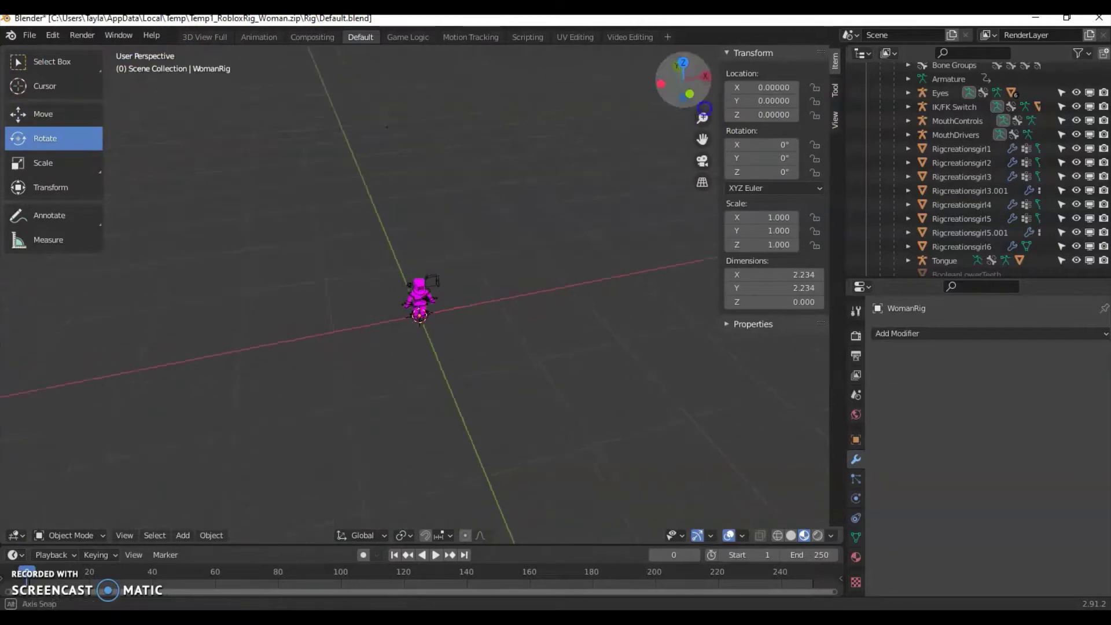
# - Rotate the imported phone freely, including a turn of about 91° around the global Z axis
pyautogui.moveTo(246, 160); pyautogui.dragTo(246, 161)
pyautogui.moveTo(419, 358); pyautogui.dragTo(398, 358)
pyautogui.click(526, 360)
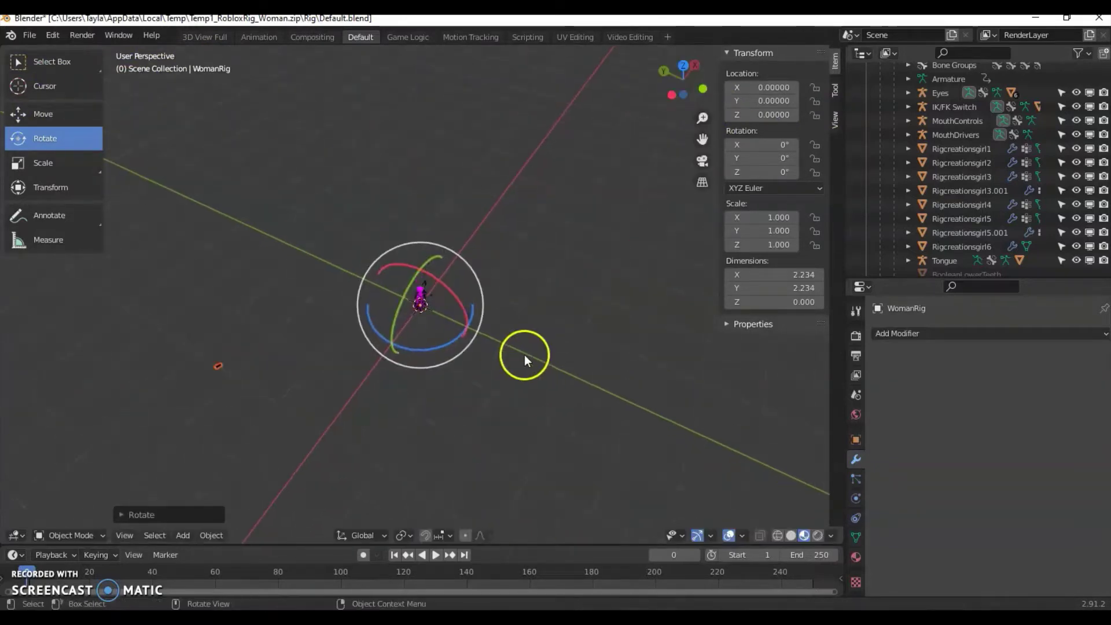
pyautogui.click(88, 434)
pyautogui.press('r')
pyautogui.press('z')
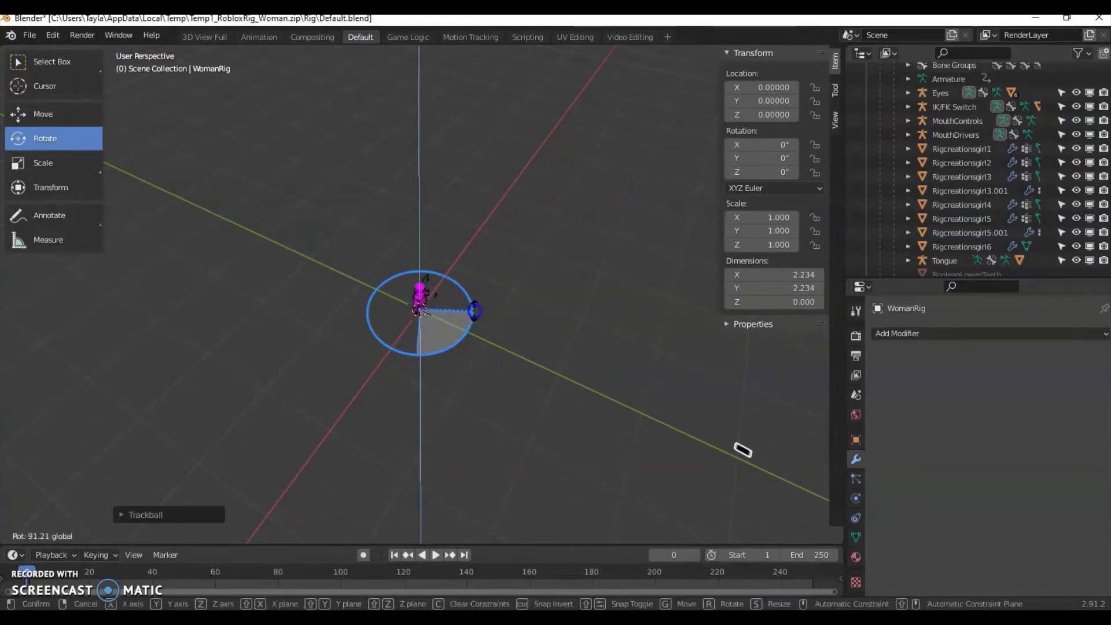
pyautogui.moveTo(474, 310); pyautogui.dragTo(418, 353)
pyautogui.click(404, 282)
# - Move the phone beside the woman rig's right arm at about shoulder height
pyautogui.scroll(4, 458, 372)
pyautogui.moveTo(683, 79); pyautogui.dragTo(856, 149)
pyautogui.scroll(-4, 449, 463)
pyautogui.moveTo(449, 507); pyautogui.dragTo(502, 528)
pyautogui.click(449, 431)
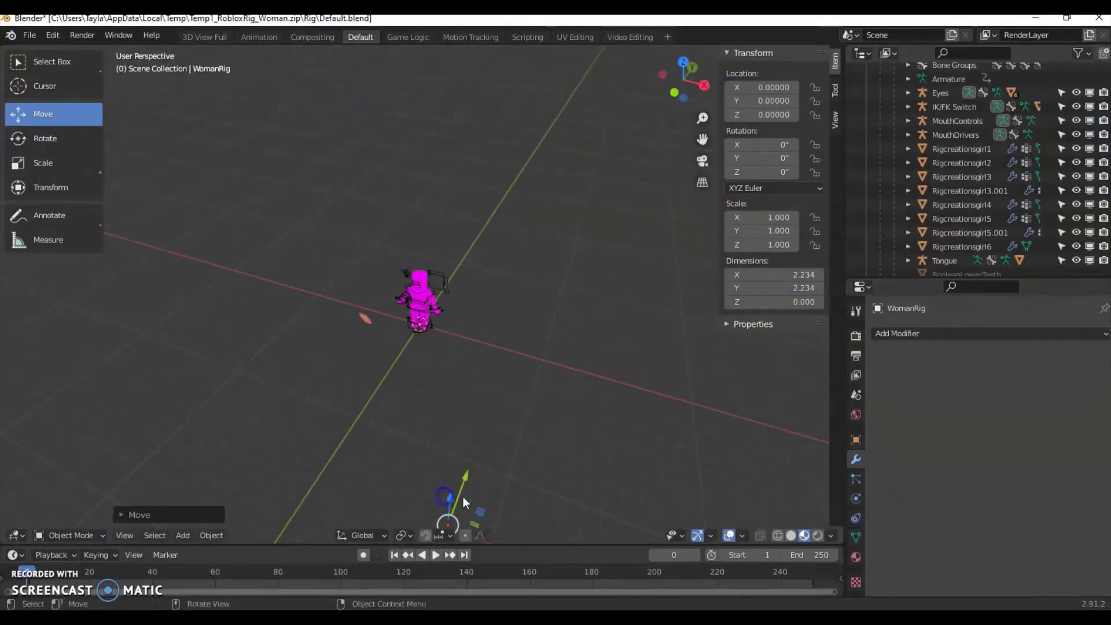
pyautogui.scroll(6, 495, 461)
pyautogui.moveTo(692, 79); pyautogui.dragTo(650, 496)
pyautogui.click(684, 79)
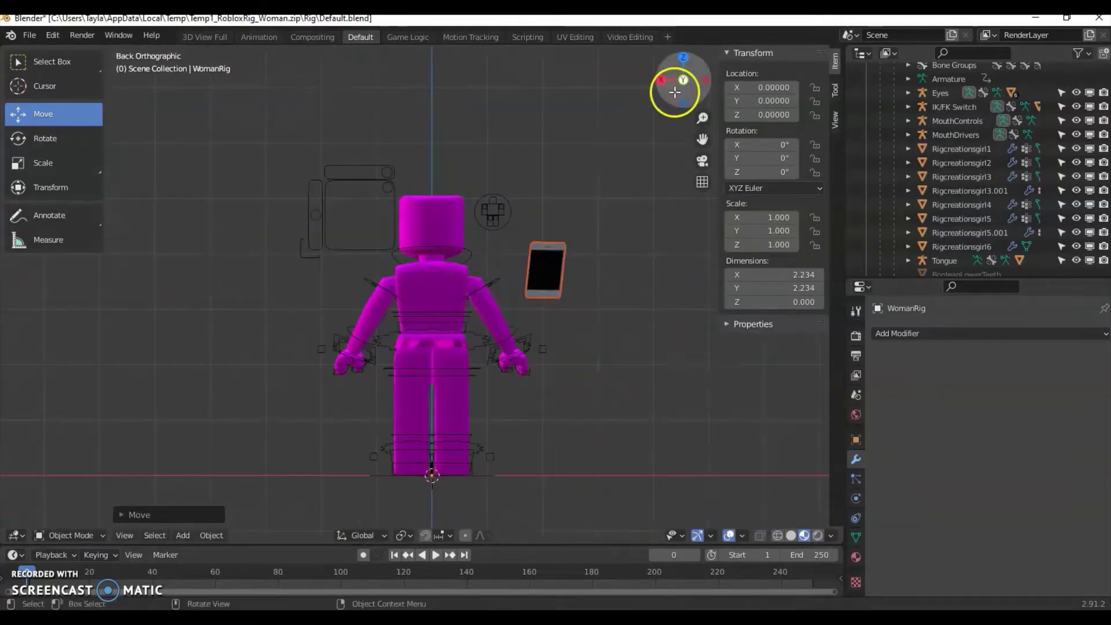
pyautogui.moveTo(682, 81); pyautogui.dragTo(370, 104)
# - Rotate the rig's right arm bones to raise the hand toward the phone
pyautogui.click(353, 288)
pyautogui.click(45, 139)
pyautogui.moveTo(376, 247); pyautogui.dragTo(395, 252)
pyautogui.click(316, 335)
pyautogui.click(335, 315)
pyautogui.moveTo(340, 316); pyautogui.dragTo(299, 284)
pyautogui.click(354, 285)
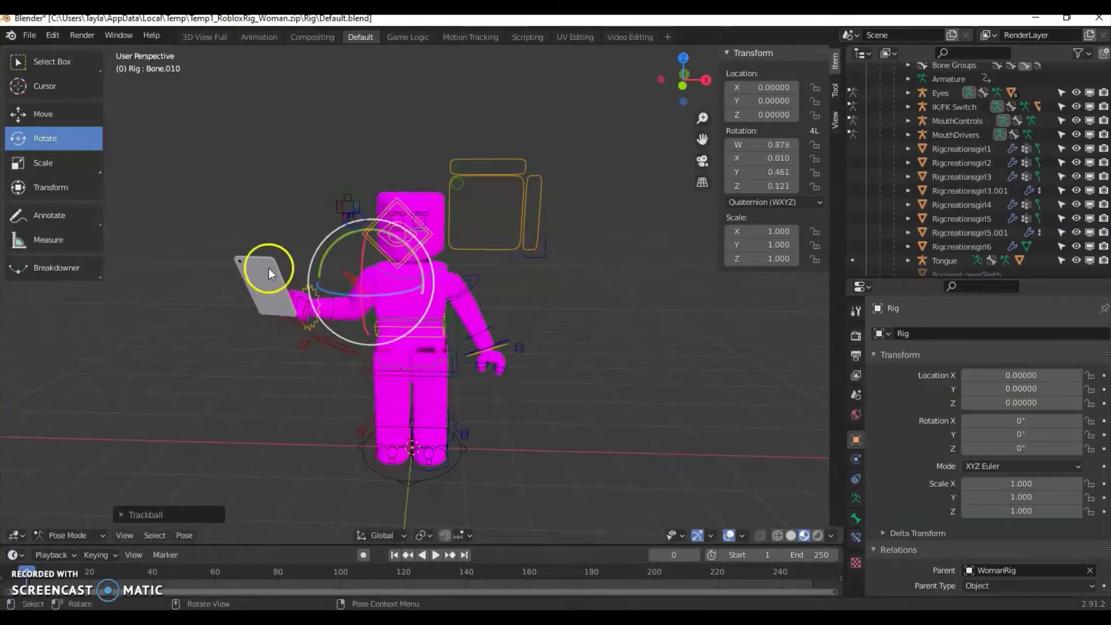
# - Rotate the phone to a Z rotation of about -246°
pyautogui.click(269, 268)
pyautogui.scroll(-2, 268, 269)
pyautogui.click(52, 148)
pyautogui.moveTo(687, 80); pyautogui.dragTo(717, 125)
pyautogui.click(52, 115)
pyautogui.click(66, 142)
pyautogui.scroll(-4, 190, 250)
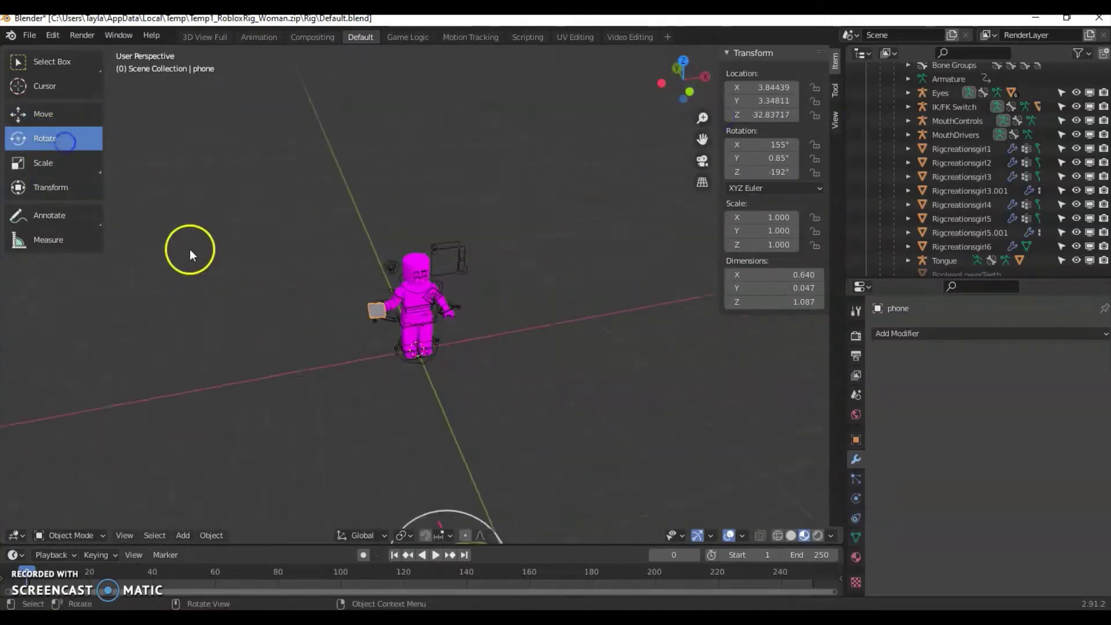
pyautogui.scroll(-3, 190, 250)
pyautogui.moveTo(402, 525); pyautogui.dragTo(397, 476)
pyautogui.scroll(7, 347, 347)
# - Move the rotated phone back next to the rig's right hand, at about X 5.36 and Y -4.29
pyautogui.click(52, 114)
pyautogui.moveTo(683, 80); pyautogui.dragTo(451, 84)
pyautogui.scroll(-2, 359, 434)
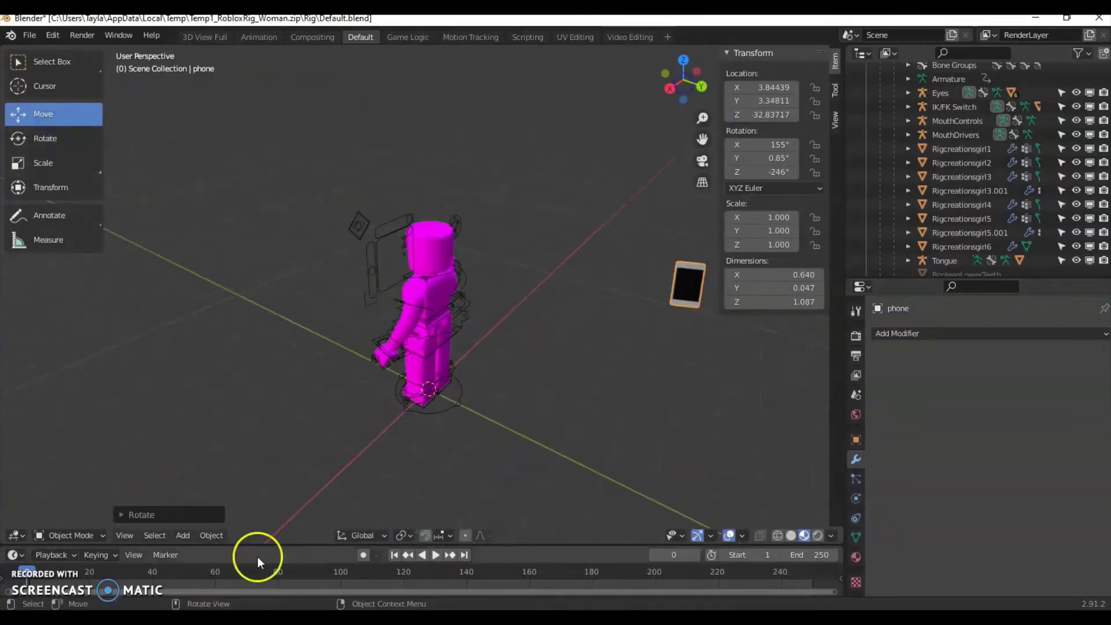
pyautogui.scroll(-9, 393, 480)
pyautogui.moveTo(470, 463); pyautogui.dragTo(441, 443)
pyautogui.scroll(10, 443, 427)
pyautogui.moveTo(683, 80); pyautogui.dragTo(607, 139)
pyautogui.scroll(-6, 624, 156)
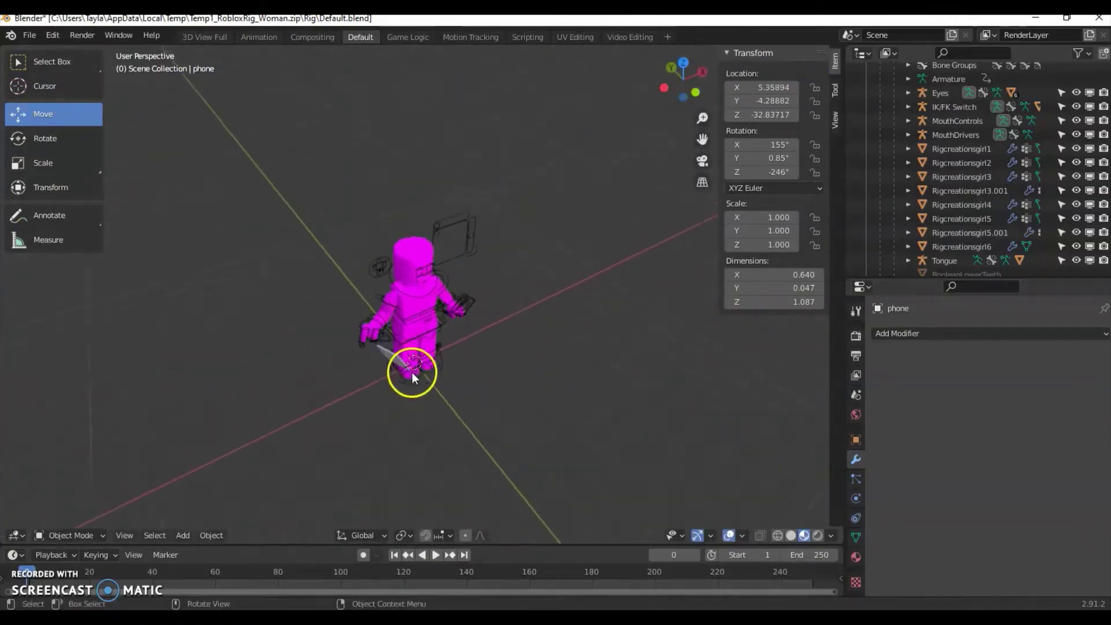
pyautogui.scroll(6, 434, 417)
pyautogui.moveTo(684, 80); pyautogui.dragTo(595, 42)
# - Rotate the rig's right hand bone upward at the wrist
pyautogui.click(233, 330)
pyautogui.moveTo(229, 330); pyautogui.dragTo(226, 299)
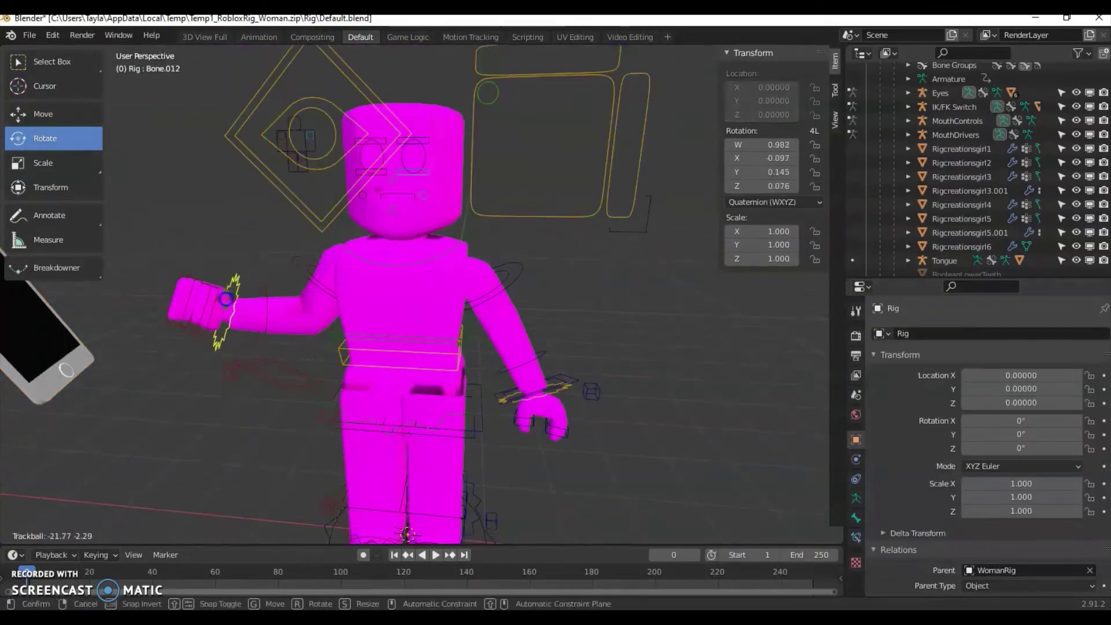
pyautogui.click(164, 461)
# - Move the phone closer to the raised right hand, to about X 5.52 and Y -3.34
pyautogui.scroll(-2, 107, 498)
pyautogui.click(184, 289)
pyautogui.scroll(-2, 275, 456)
pyautogui.moveTo(683, 80); pyautogui.dragTo(625, 115)
pyautogui.scroll(-6, 580, 341)
pyautogui.moveTo(446, 481); pyautogui.dragTo(445, 477)
pyautogui.scroll(13, 442, 467)
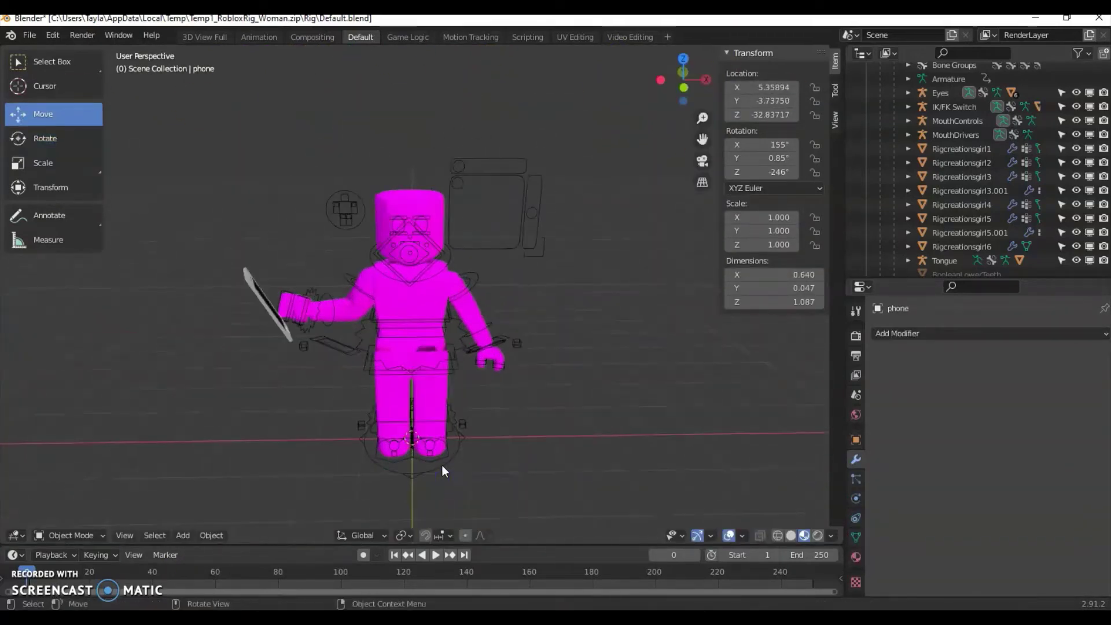
pyautogui.scroll(-15, 102, 332)
pyautogui.moveTo(490, 433); pyautogui.dragTo(440, 420)
pyautogui.scroll(14, 440, 420)
# - Rotate the rig's right hand and forearm bones to line the hand up with the phone
pyautogui.click(270, 288)
pyautogui.moveTo(271, 272); pyautogui.dragTo(263, 278)
pyautogui.moveTo(202, 294); pyautogui.dragTo(202, 293)
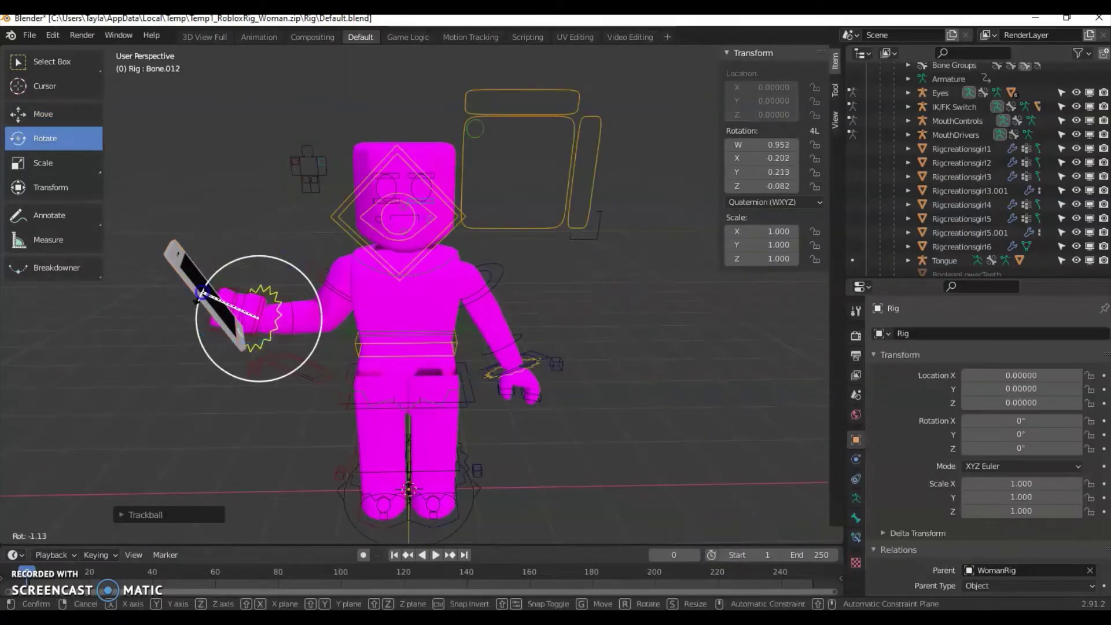
pyautogui.moveTo(258, 317); pyautogui.dragTo(311, 334)
pyautogui.scroll(3, 312, 334)
pyautogui.moveTo(147, 301); pyautogui.dragTo(176, 338)
pyautogui.click(221, 361)
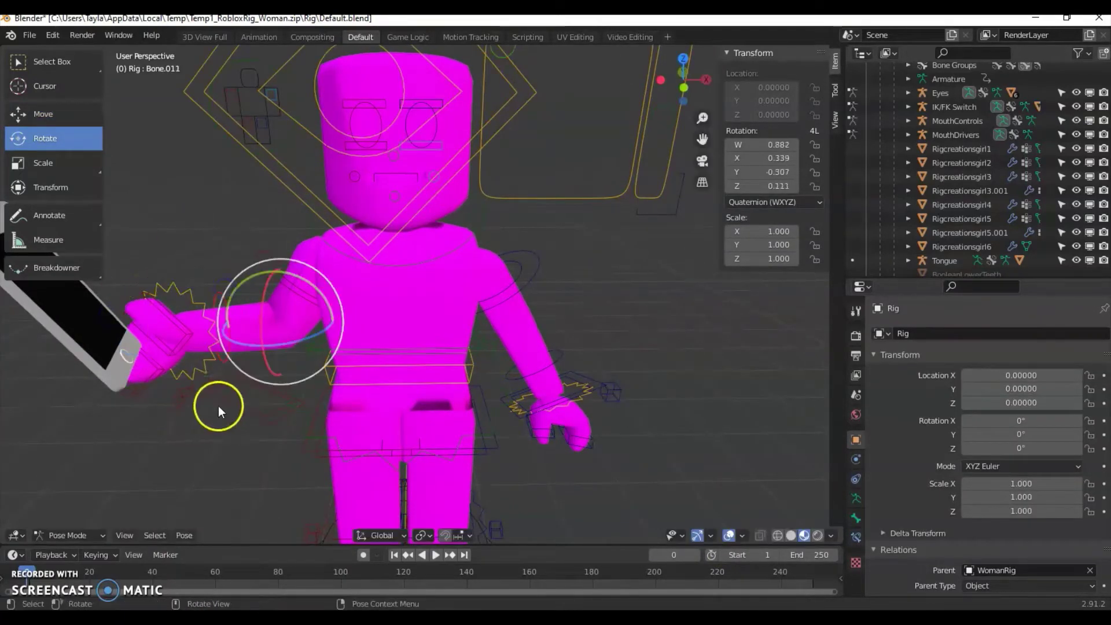
# - Adjust the phone's height to about Z -33.37 and shift it toward the right wrist
pyautogui.scroll(-3, 105, 353)
pyautogui.click(237, 280)
pyautogui.moveTo(200, 318); pyautogui.dragTo(216, 359, button='middle')
pyautogui.scroll(3, 163, 307)
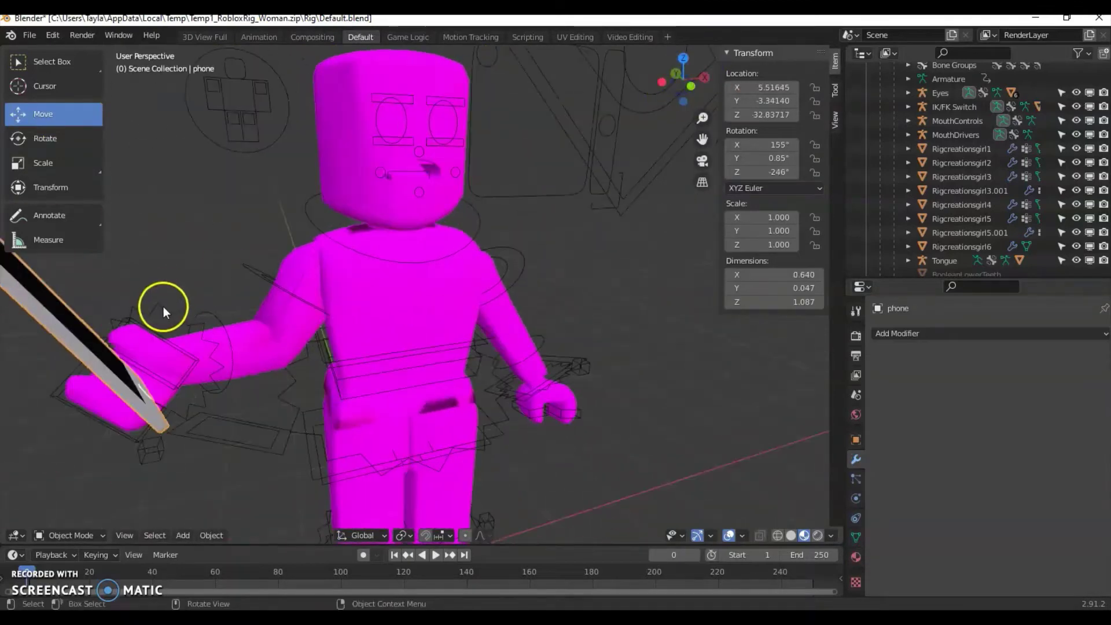
pyautogui.click(163, 306)
pyautogui.moveTo(184, 316); pyautogui.dragTo(459, 198)
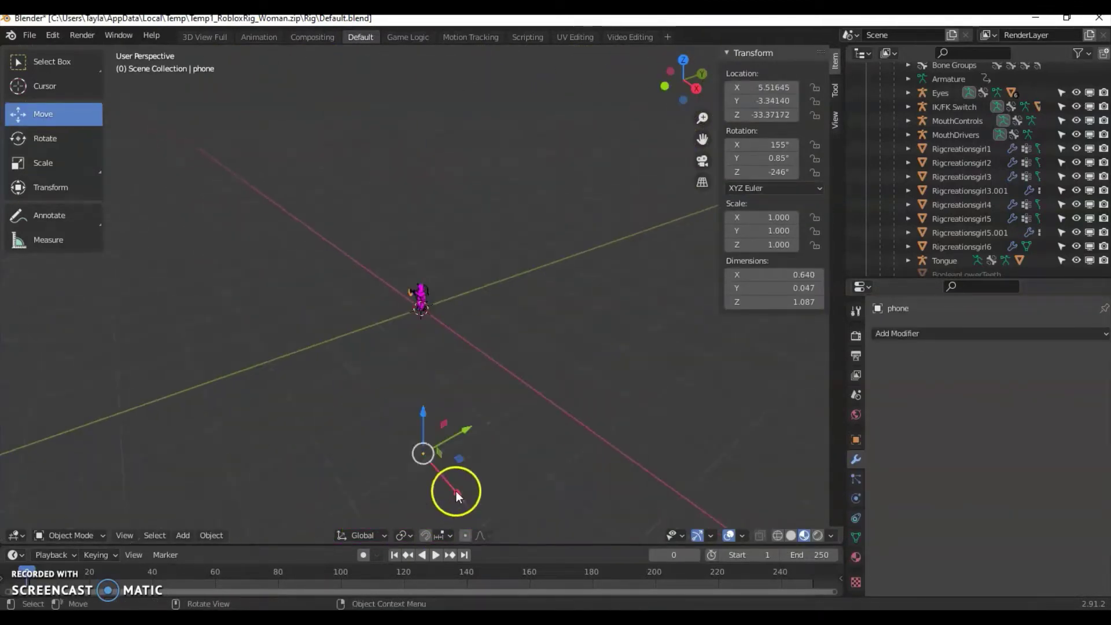
pyautogui.click(434, 424)
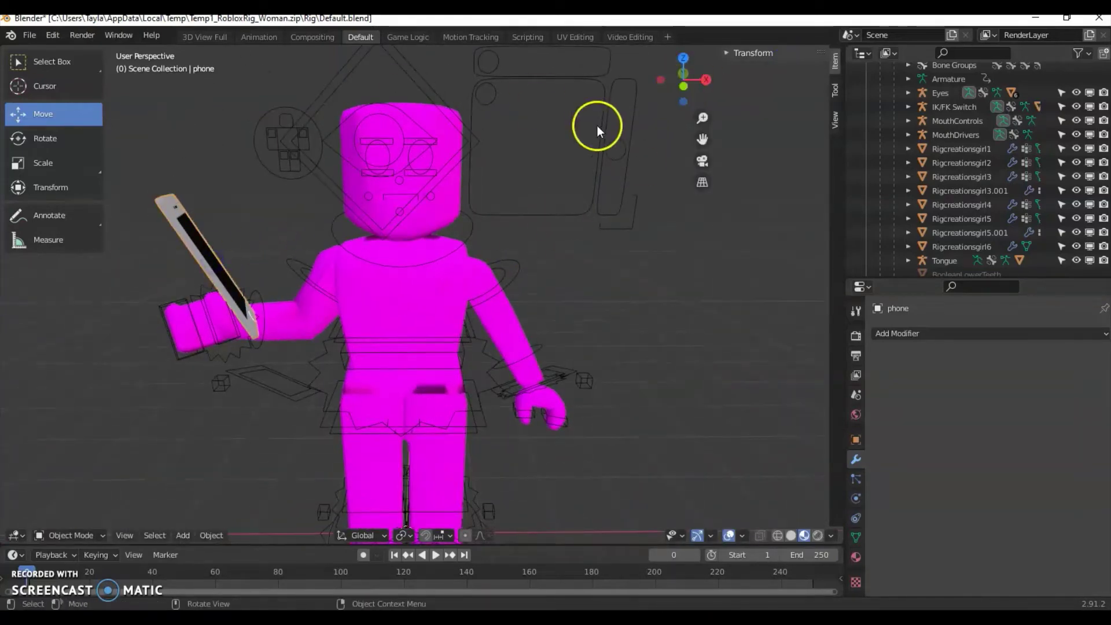
# - Nudge the phone along its axes to seat it upright at the rig's right hand
pyautogui.moveTo(599, 132); pyautogui.dragTo(355, 287, button='middle')
pyautogui.scroll(-7, 355, 287)
pyautogui.scroll(5, 665, 81)
pyautogui.moveTo(502, 447); pyautogui.dragTo(510, 445)
pyautogui.moveTo(471, 413); pyautogui.dragTo(472, 417)
pyautogui.moveTo(682, 81); pyautogui.dragTo(669, 74)
pyautogui.moveTo(533, 483); pyautogui.dragTo(524, 480)
pyautogui.moveTo(656, 84); pyautogui.dragTo(537, 141)
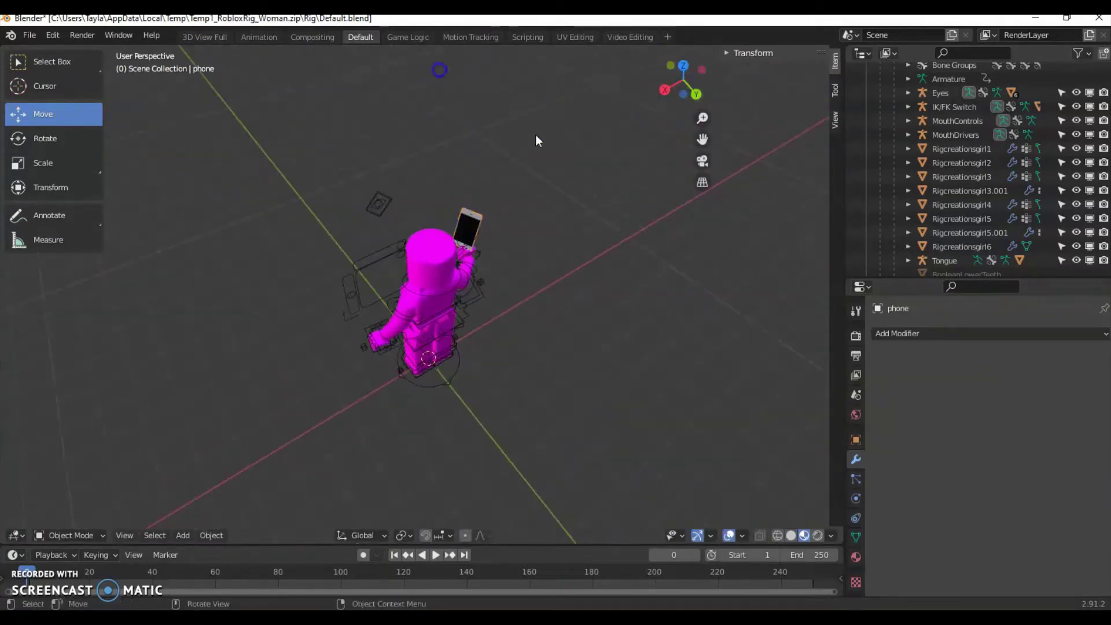
# - Nudge the phone slightly to fit the rig's right hand, keeping the viewport in material preview shading
pyautogui.moveTo(689, 81); pyautogui.dragTo(566, 443)
pyautogui.scroll(-4, 566, 443)
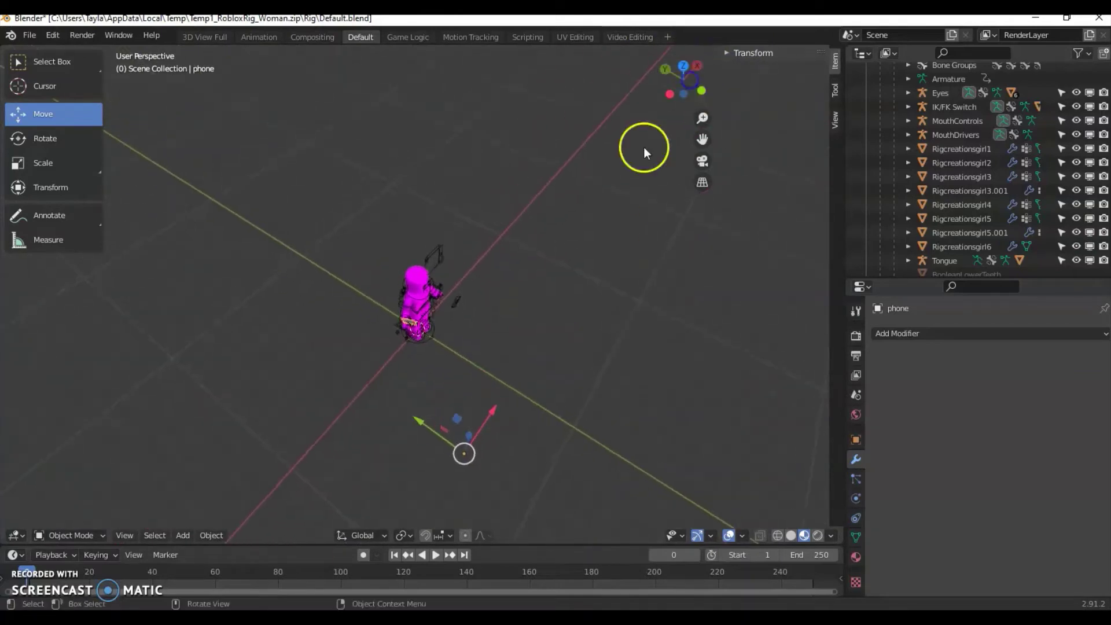
pyautogui.moveTo(465, 431); pyautogui.dragTo(464, 421)
pyautogui.scroll(5, 464, 414)
pyautogui.moveTo(682, 82); pyautogui.dragTo(602, 64)
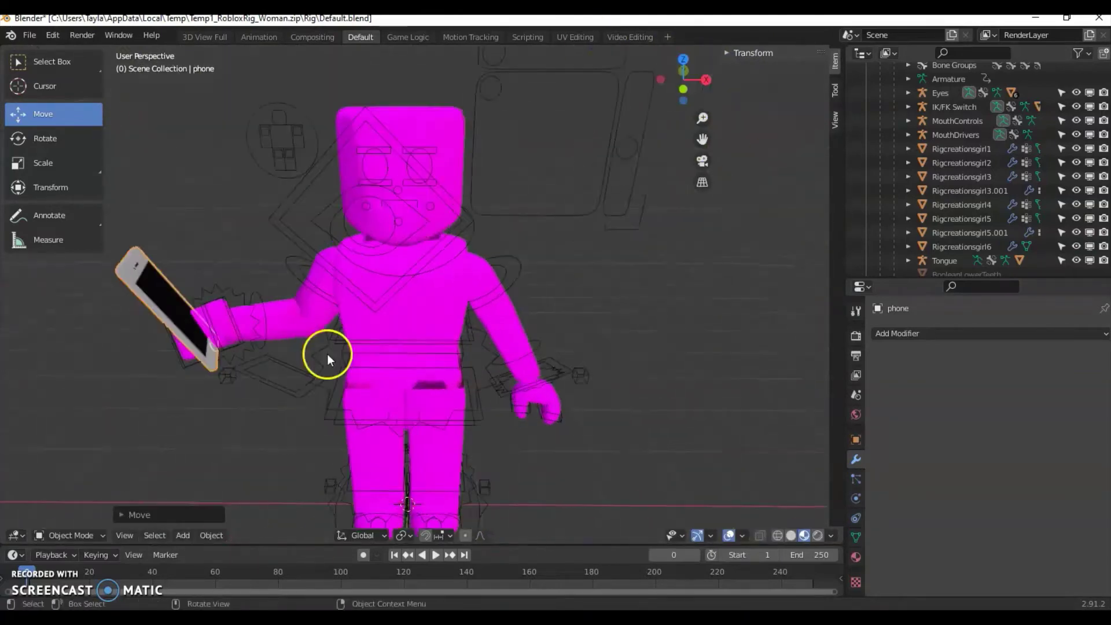
pyautogui.scroll(3, 324, 356)
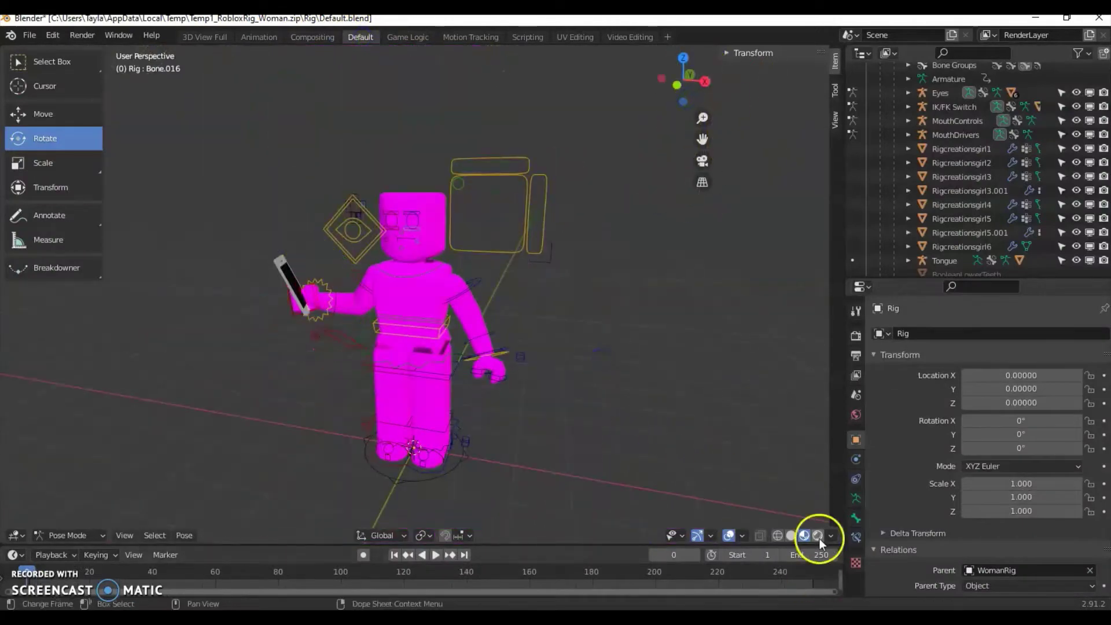
pyautogui.click(804, 535)
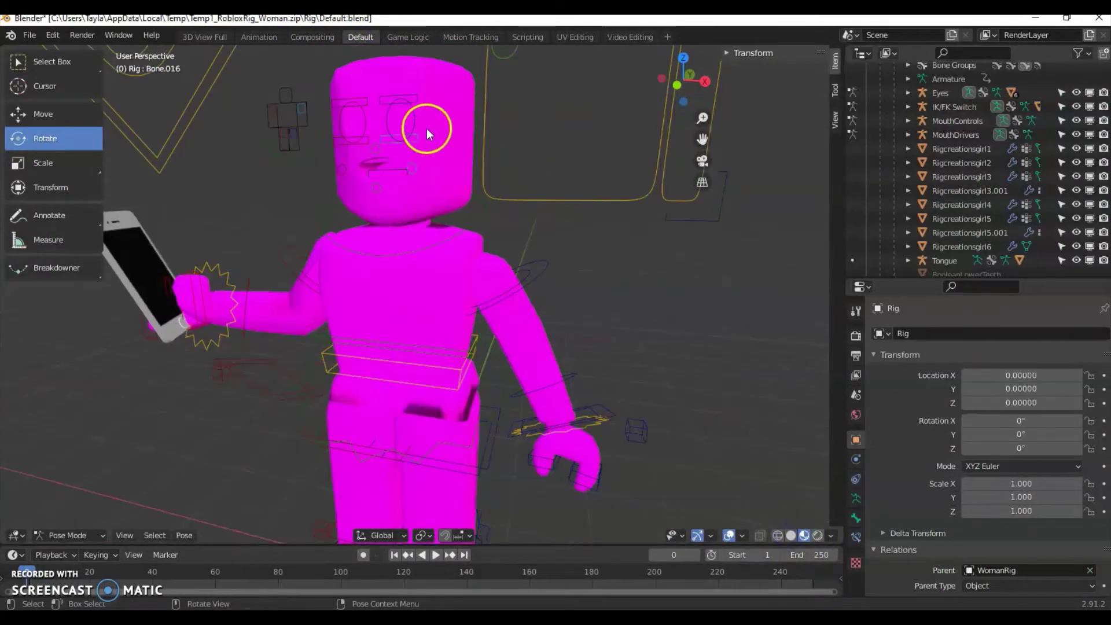
# - Delete the woman rig's head mesh and both of its eyes
pyautogui.click(427, 124)
pyautogui.press('Delete')
pyautogui.click(398, 119)
pyautogui.click(352, 121)
pyautogui.press('x')
pyautogui.click(352, 123)
pyautogui.click(398, 176)
pyautogui.scroll(1, 393, 174)
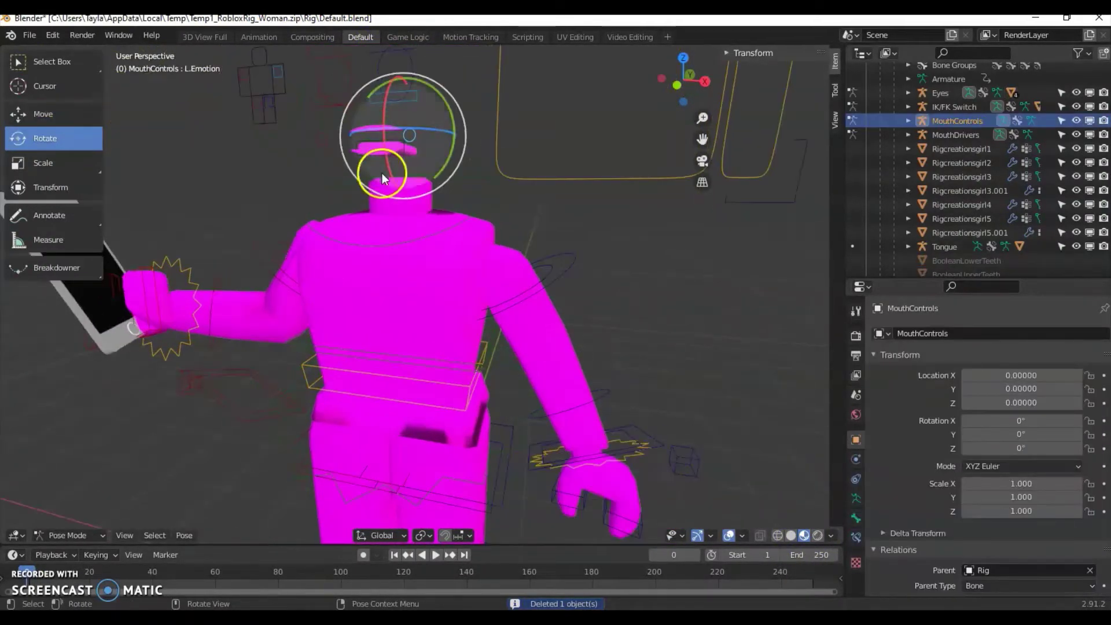
# - Delete the leftover mouth pieces floating above the rig's neck
pyautogui.click(371, 127)
pyautogui.press('x')
pyautogui.click(369, 127)
pyautogui.click(383, 148)
pyautogui.press('x')
pyautogui.click(400, 151)
# - Load Livtheg0at1Tex.png from the 3D Objects folder as the image texture in the rig torso's material
pyautogui.click(404, 194)
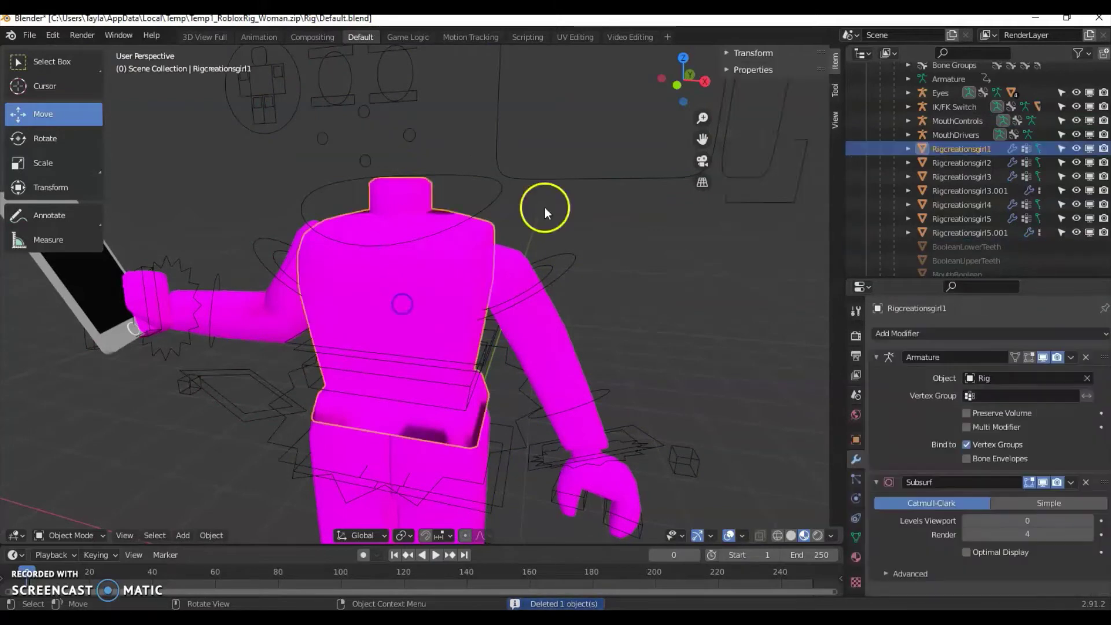
pyautogui.click(861, 54)
pyautogui.click(455, 170)
pyautogui.scroll(5, 919, 225)
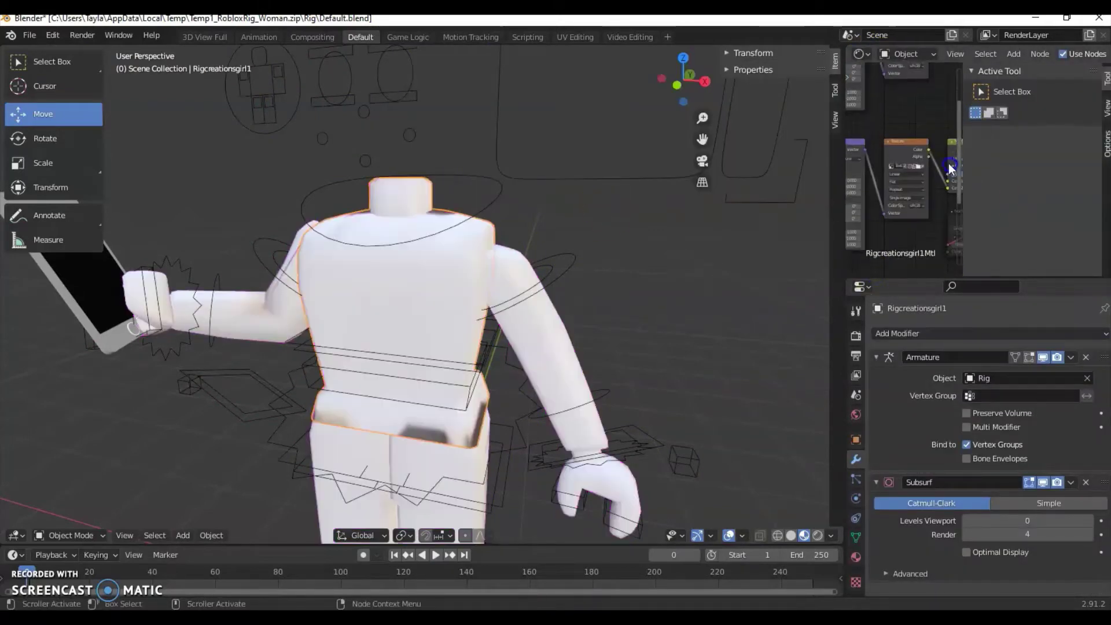
pyautogui.click(918, 172)
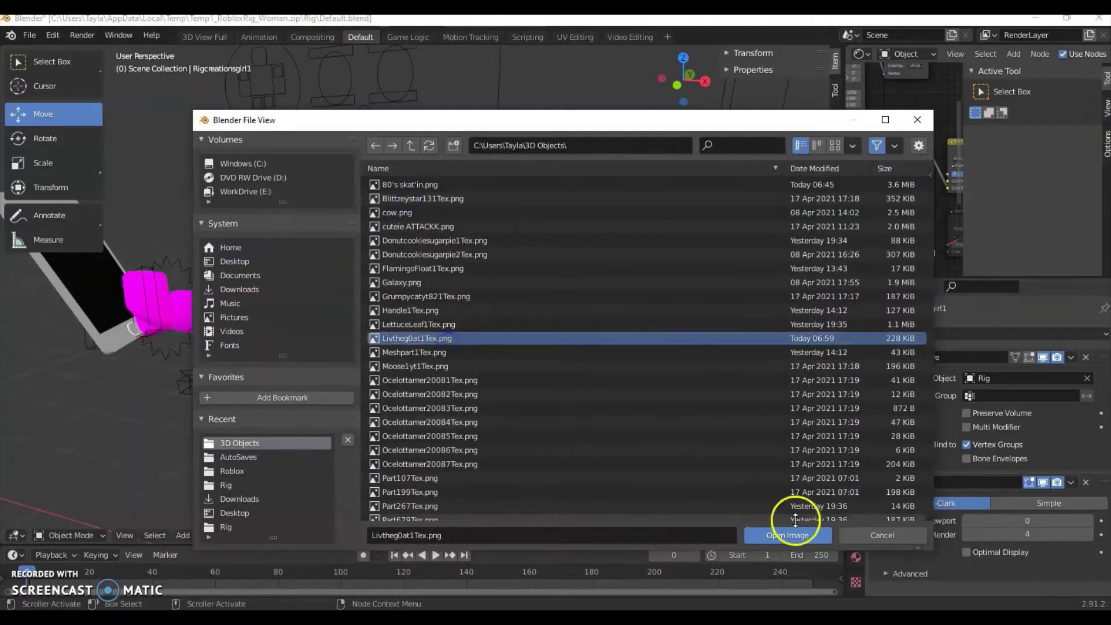
pyautogui.click(788, 535)
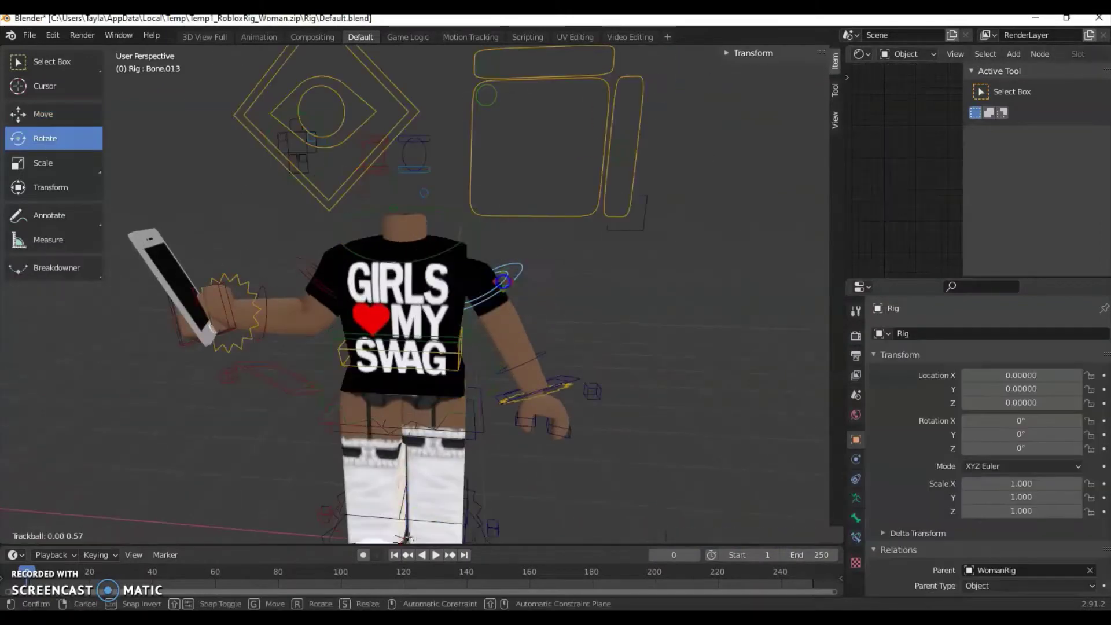
# - Rotate the rig's left upper arm and forearm bones to bend the arm in toward the body
pyautogui.moveTo(504, 282); pyautogui.dragTo(505, 284)
pyautogui.moveTo(514, 313); pyautogui.dragTo(466, 311)
pyautogui.click(546, 391)
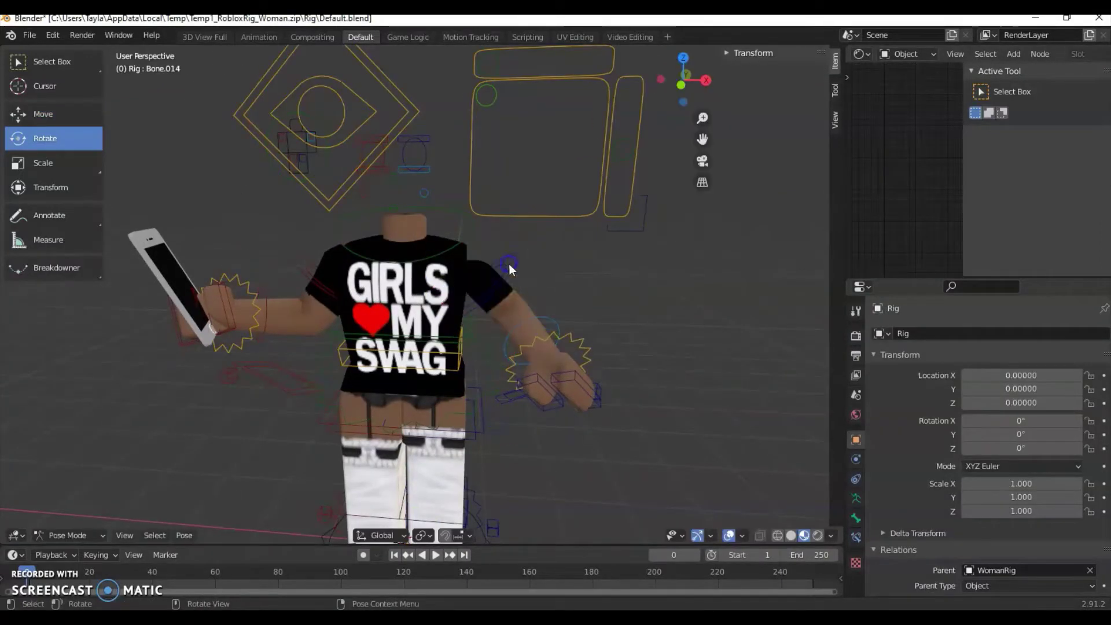
pyautogui.click(511, 281)
pyautogui.moveTo(476, 243); pyautogui.dragTo(485, 202)
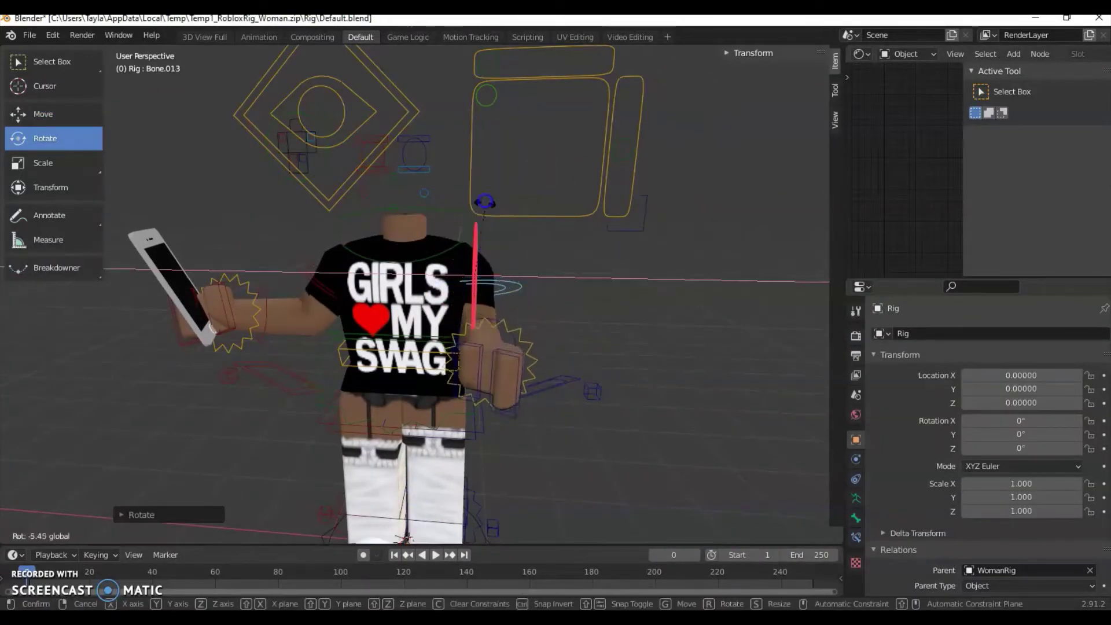
pyautogui.moveTo(464, 166); pyautogui.dragTo(462, 169)
pyautogui.moveTo(509, 283); pyautogui.dragTo(558, 395)
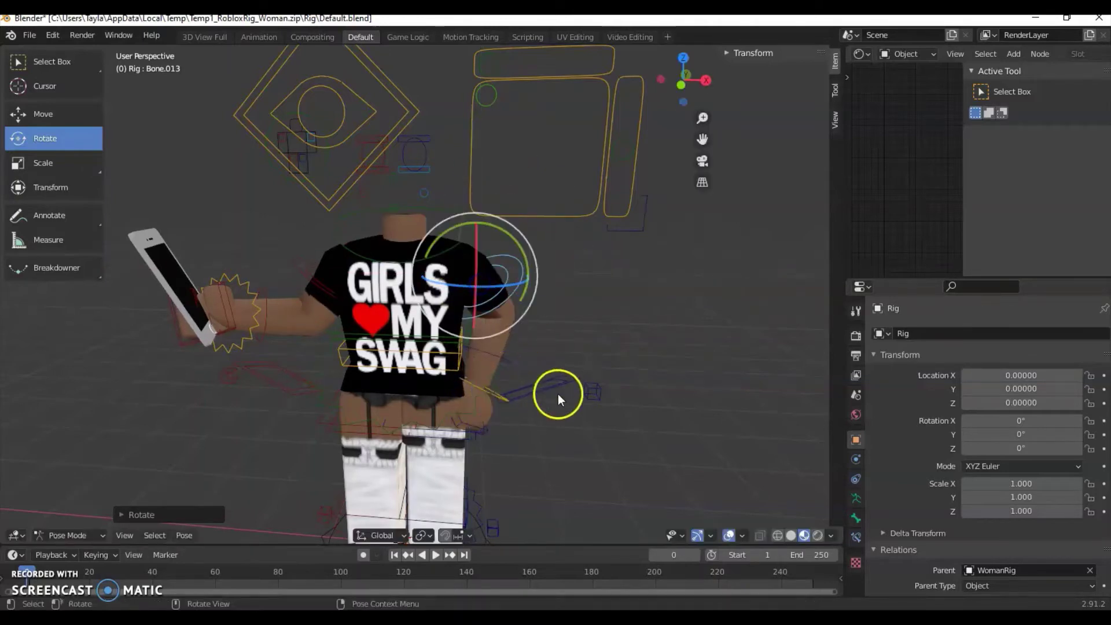
# - Refine the left shoulder and forearm rotation so the elbow points outward and the hand sits near the hip
pyautogui.moveTo(501, 331); pyautogui.dragTo(494, 351)
pyautogui.click(515, 280)
pyautogui.click(516, 280)
pyautogui.moveTo(507, 258); pyautogui.dragTo(510, 254)
pyautogui.moveTo(513, 245); pyautogui.dragTo(499, 238)
pyautogui.moveTo(475, 323); pyautogui.dragTo(473, 286)
pyautogui.click(512, 379)
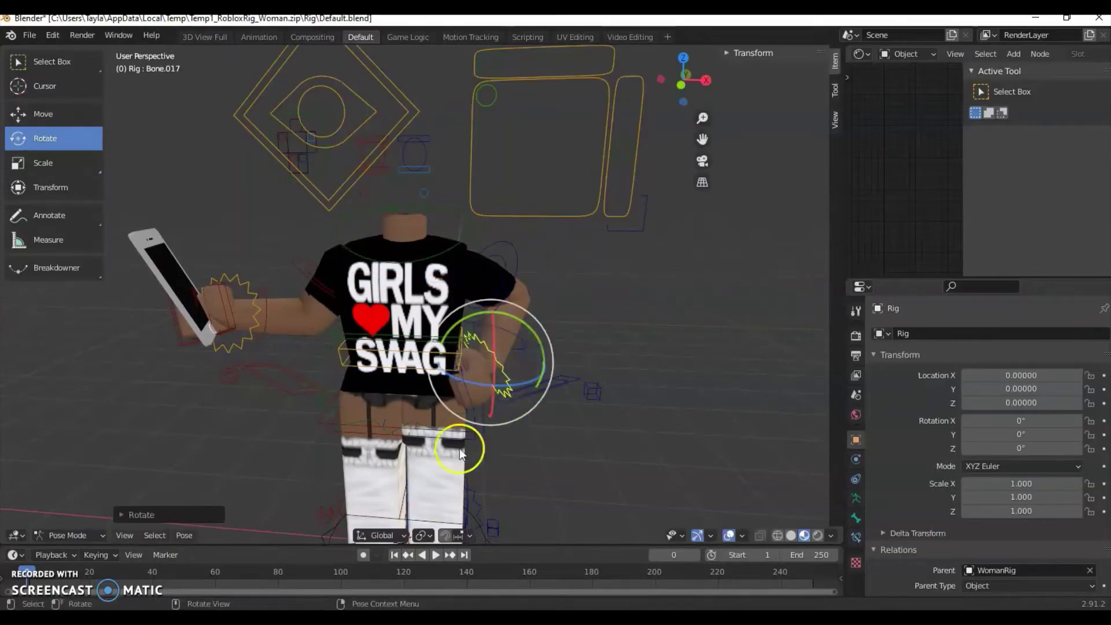
# - Rotate the left finger and hand bones so the hand rests against the hip
pyautogui.scroll(4, 495, 431)
pyautogui.click(541, 399)
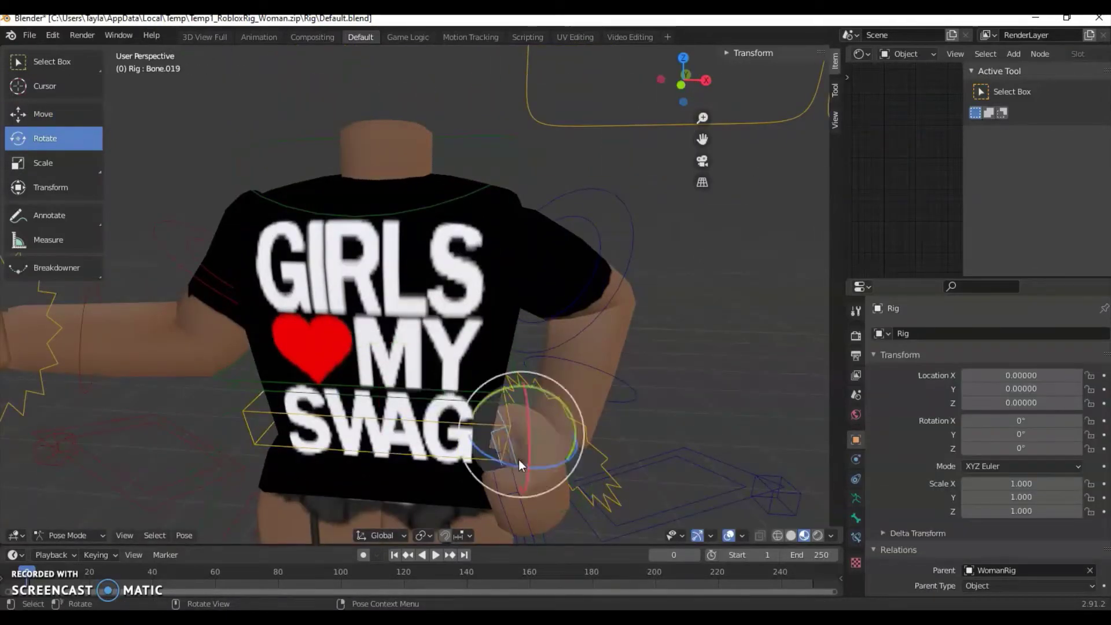
pyautogui.moveTo(521, 465); pyautogui.dragTo(499, 459)
pyautogui.click(602, 458)
pyautogui.moveTo(584, 456); pyautogui.dragTo(547, 445)
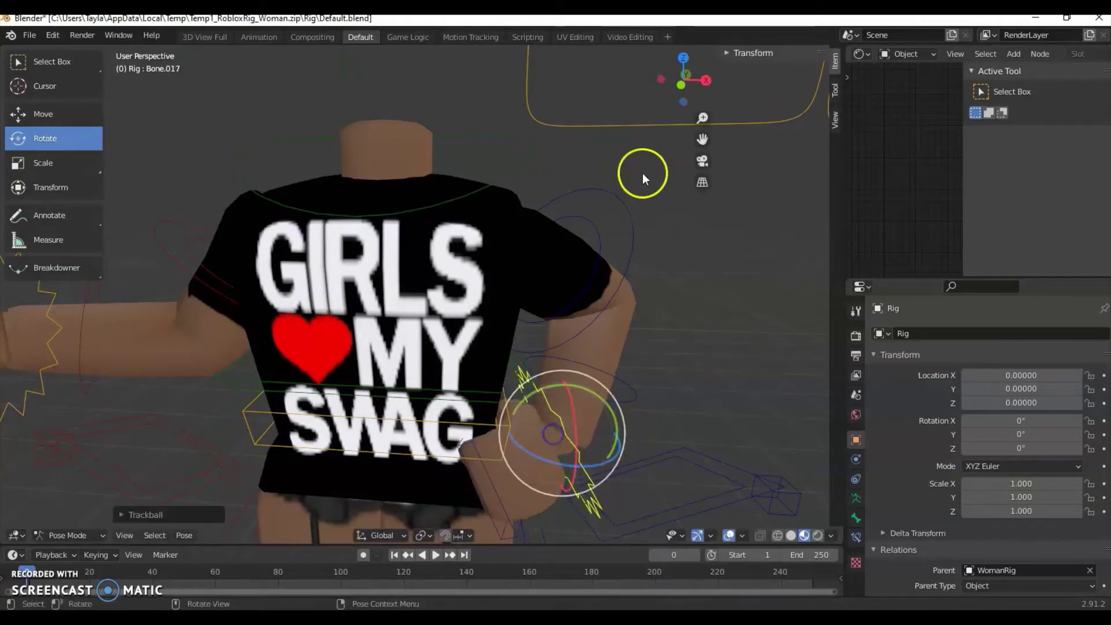
# - Rotate the rig's right thigh and lower leg bones to give that leg a slightly bent stance
pyautogui.scroll(-6, 644, 177)
pyautogui.moveTo(688, 78); pyautogui.dragTo(140, 110)
pyautogui.click(377, 369)
pyautogui.moveTo(405, 358); pyautogui.dragTo(397, 354)
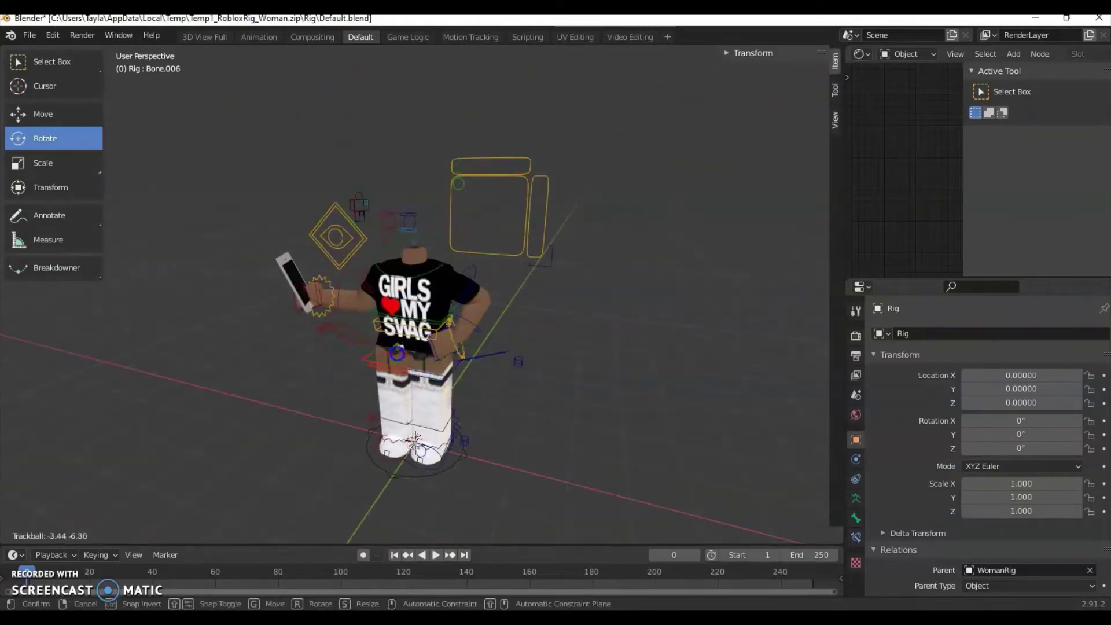
pyautogui.click(436, 373)
pyautogui.moveTo(685, 86); pyautogui.dragTo(723, 79)
pyautogui.moveTo(381, 458); pyautogui.dragTo(383, 412)
pyautogui.click(373, 433)
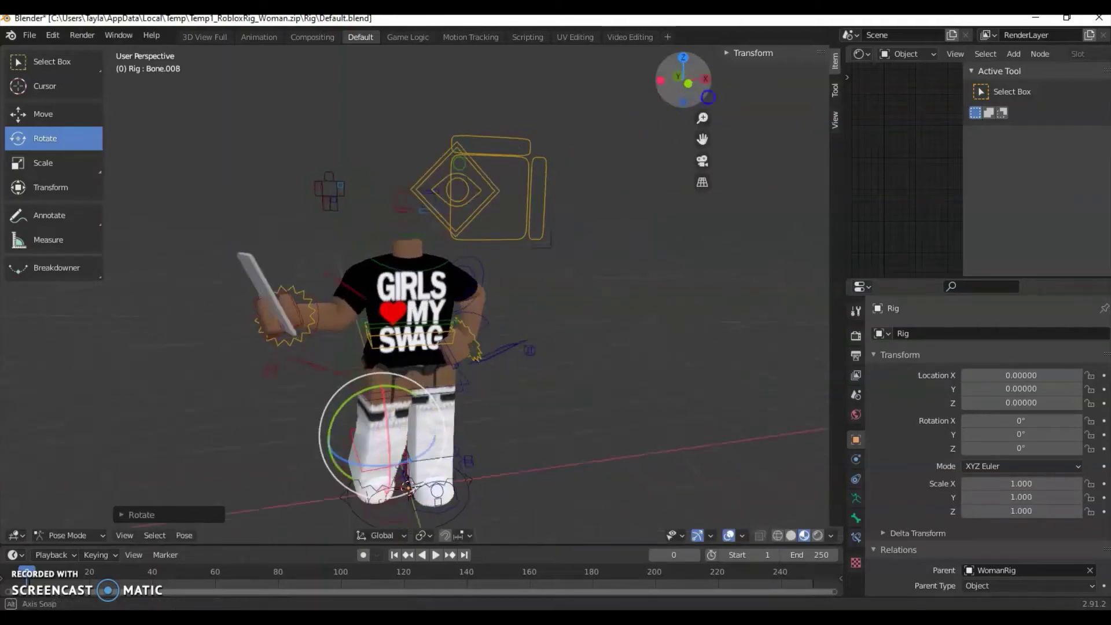
# - Import the avatar model livtheg0at.obj from the 3D Objects folder
pyautogui.moveTo(703, 118); pyautogui.dragTo(793, 111)
pyautogui.click(30, 37)
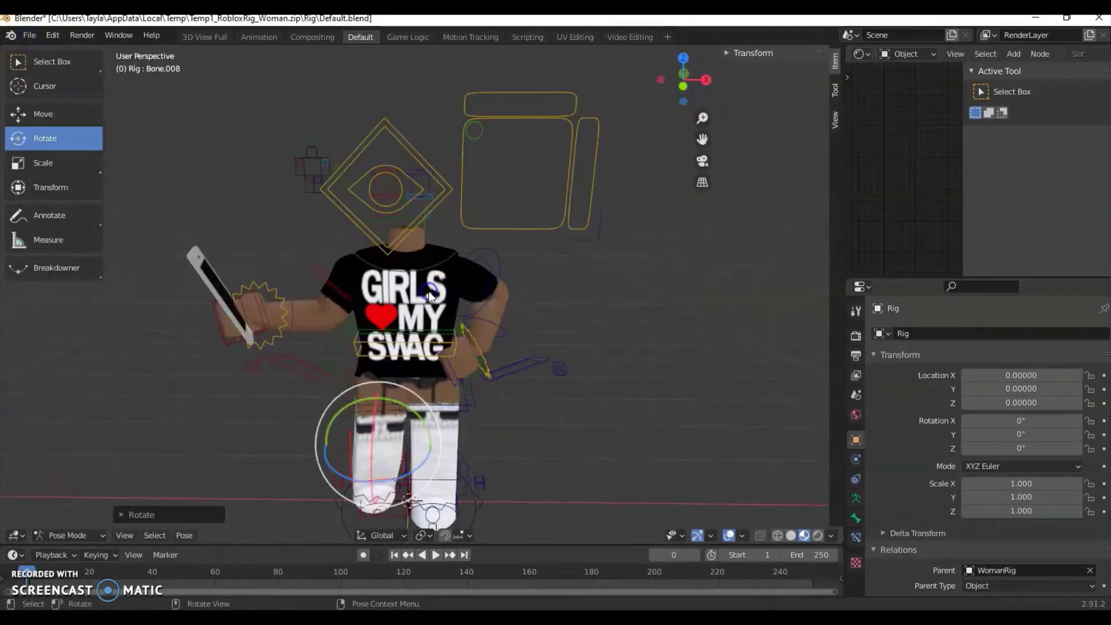
pyautogui.click(30, 34)
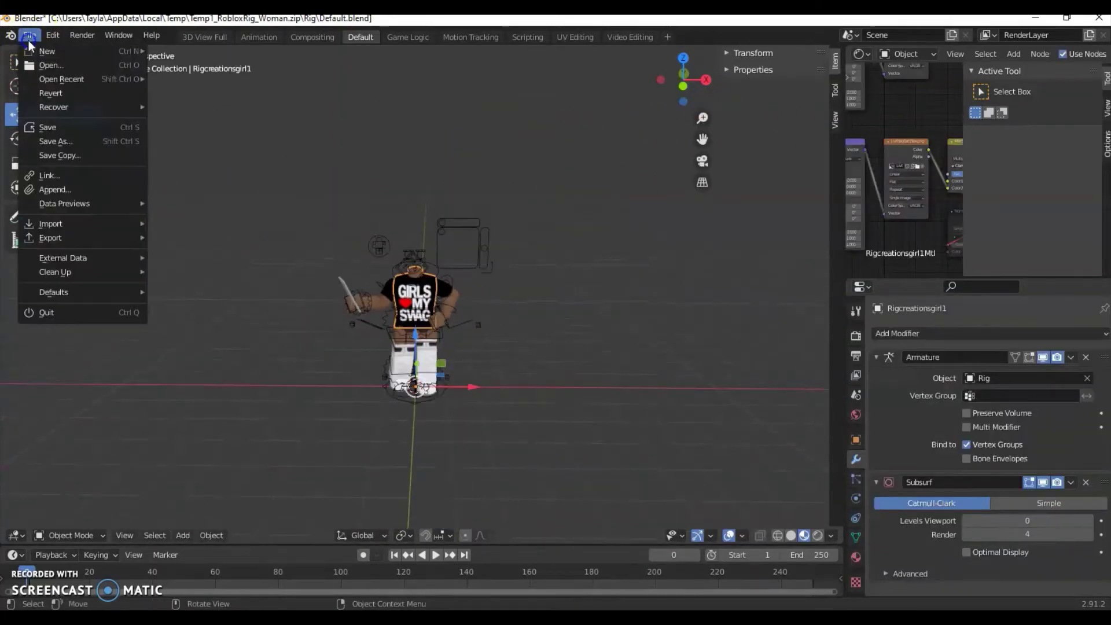
pyautogui.moveTo(50, 223)
pyautogui.click(212, 330)
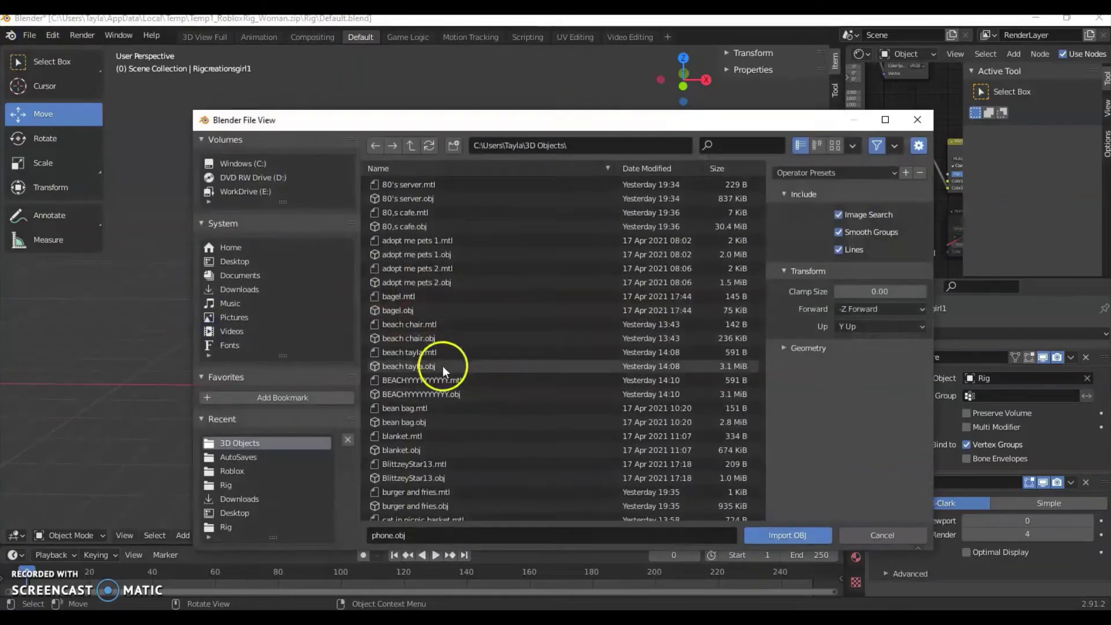
pyautogui.scroll(-3, 443, 370)
pyautogui.scroll(-6, 456, 370)
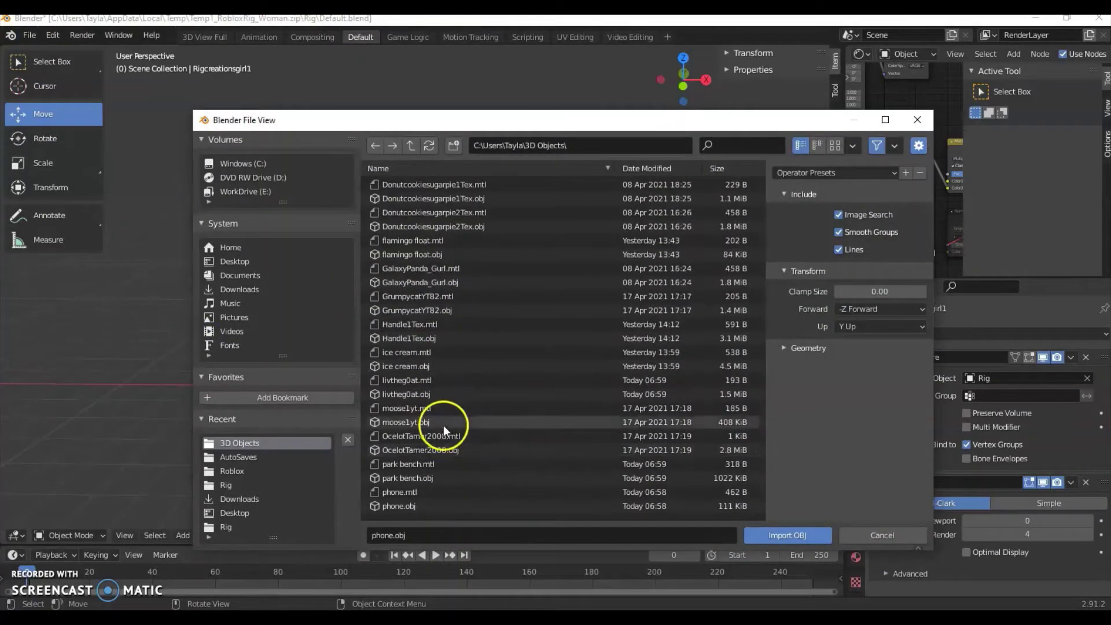
pyautogui.click(794, 534)
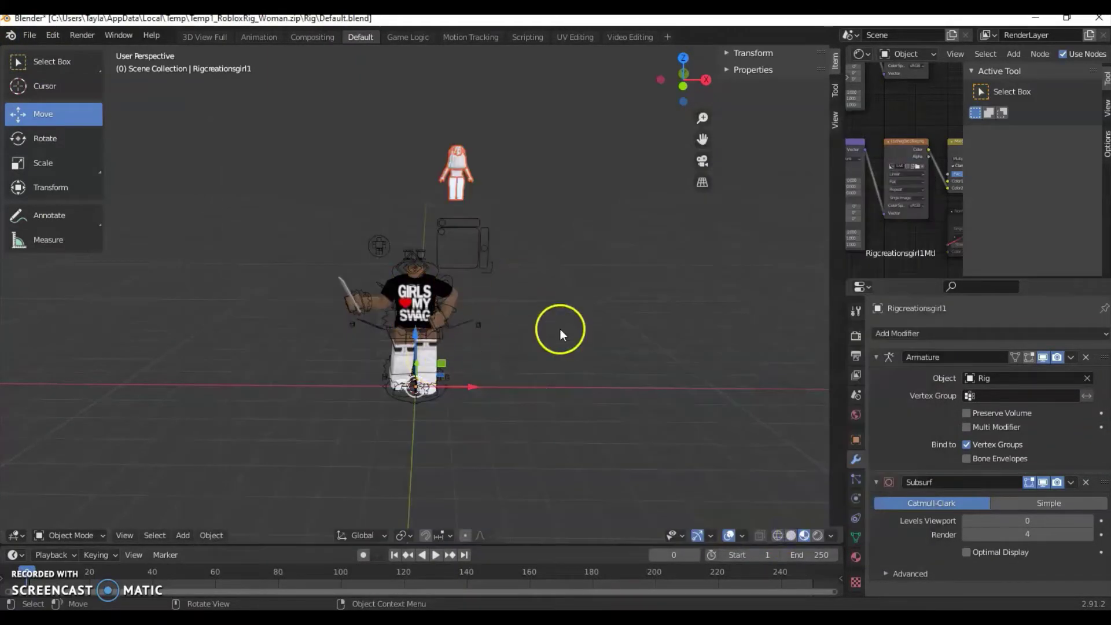
# - Try to rotate the imported avatar to match the rig's orientation, and delete it
pyautogui.scroll(-3, 560, 333)
pyautogui.click(75, 139)
pyautogui.moveTo(441, 368); pyautogui.dragTo(388, 414)
pyautogui.scroll(-3, 420, 353)
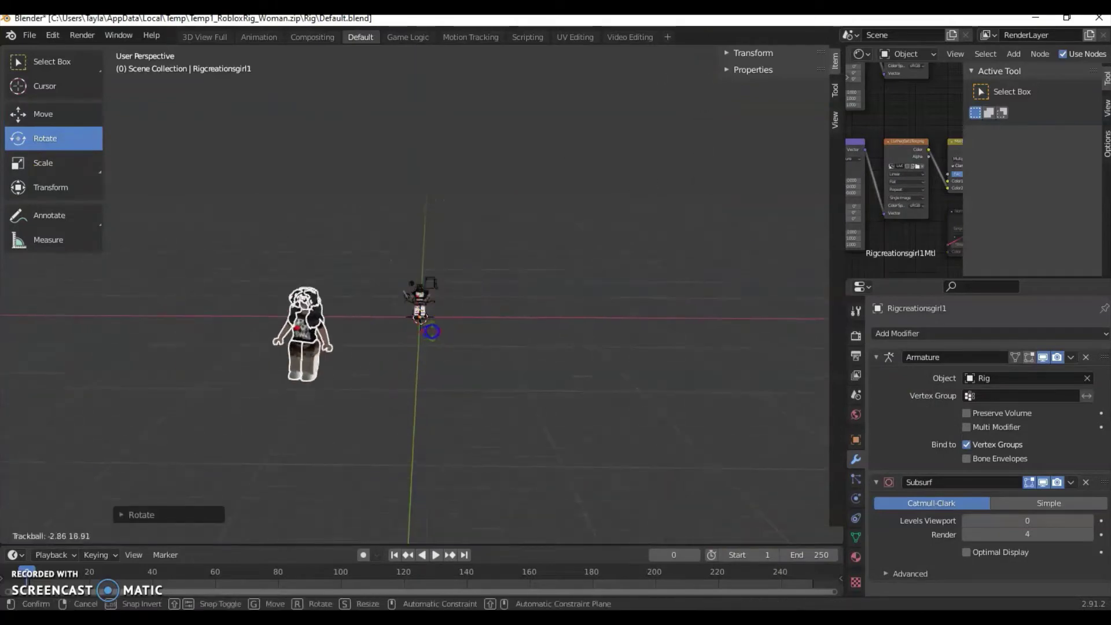
pyautogui.press('x')
# - Import livtheg0at.obj into the scene again
pyautogui.click(35, 40)
pyautogui.moveTo(49, 220)
pyautogui.click(206, 339)
pyautogui.scroll(-5, 416, 463)
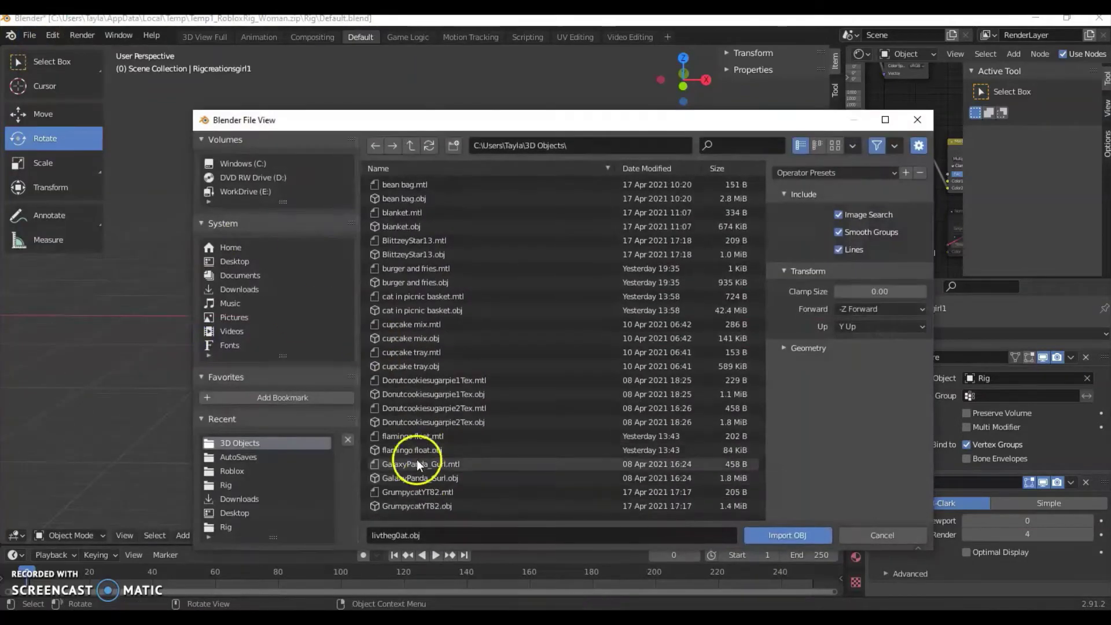
pyautogui.click(422, 377)
pyautogui.click(790, 534)
# - Move the imported avatar close to the posed rig and rotate it to face forward
pyautogui.moveTo(436, 332); pyautogui.dragTo(437, 334)
pyautogui.moveTo(437, 334); pyautogui.dragTo(232, 269)
pyautogui.scroll(6, 421, 315)
pyautogui.moveTo(683, 81); pyautogui.dragTo(628, 100)
pyautogui.click(47, 139)
pyautogui.moveTo(307, 168); pyautogui.dragTo(399, 161)
pyautogui.scroll(3, 329, 168)
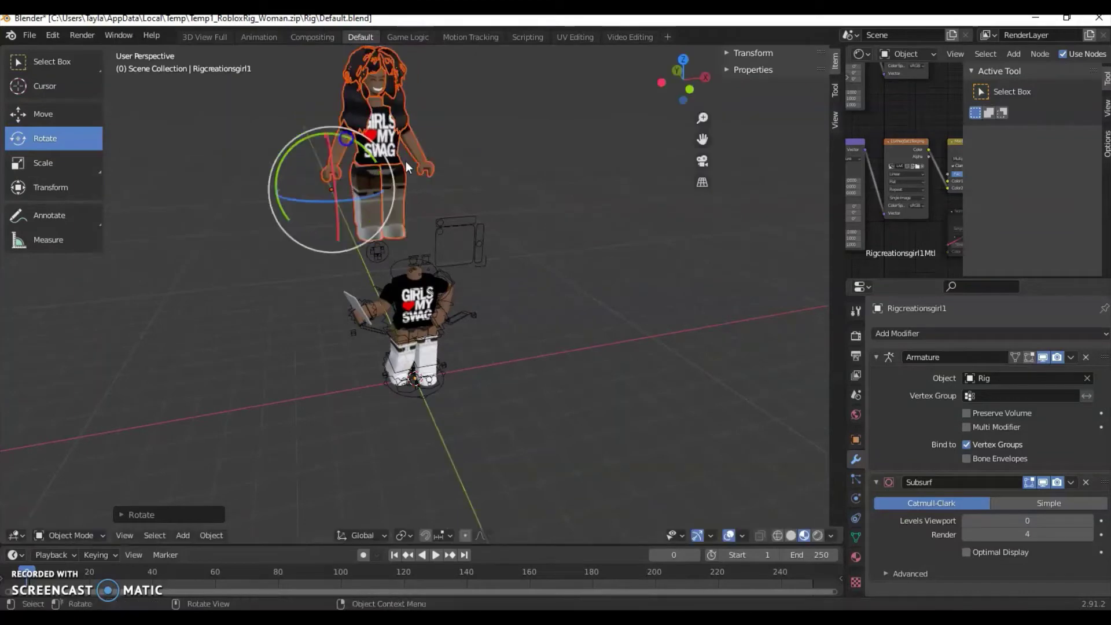
# - Delete the imported avatar's torso, arms and legs, keeping only its head and hair
pyautogui.click(350, 139)
pyautogui.click(392, 126)
pyautogui.press('Delete')
pyautogui.click(417, 151)
pyautogui.press('Delete')
pyautogui.click(340, 147)
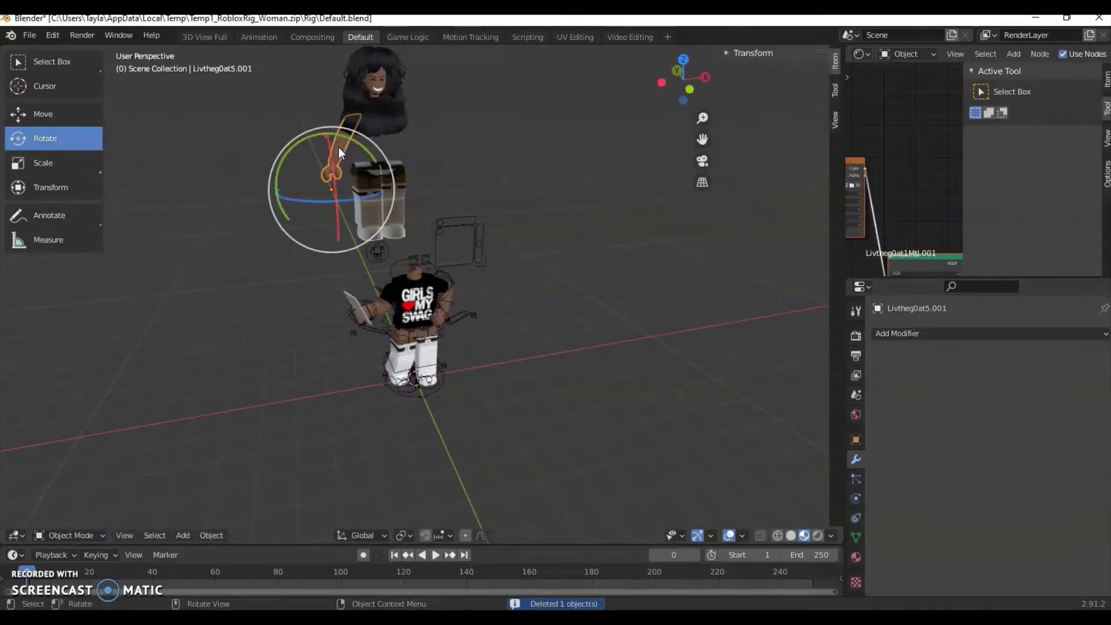
pyautogui.press('Delete')
pyautogui.click(372, 188)
pyautogui.press('Delete')
# - Select the remaining head and hair and lower them toward the rig's neck
pyautogui.scroll(-3, 359, 202)
pyautogui.click(74, 123)
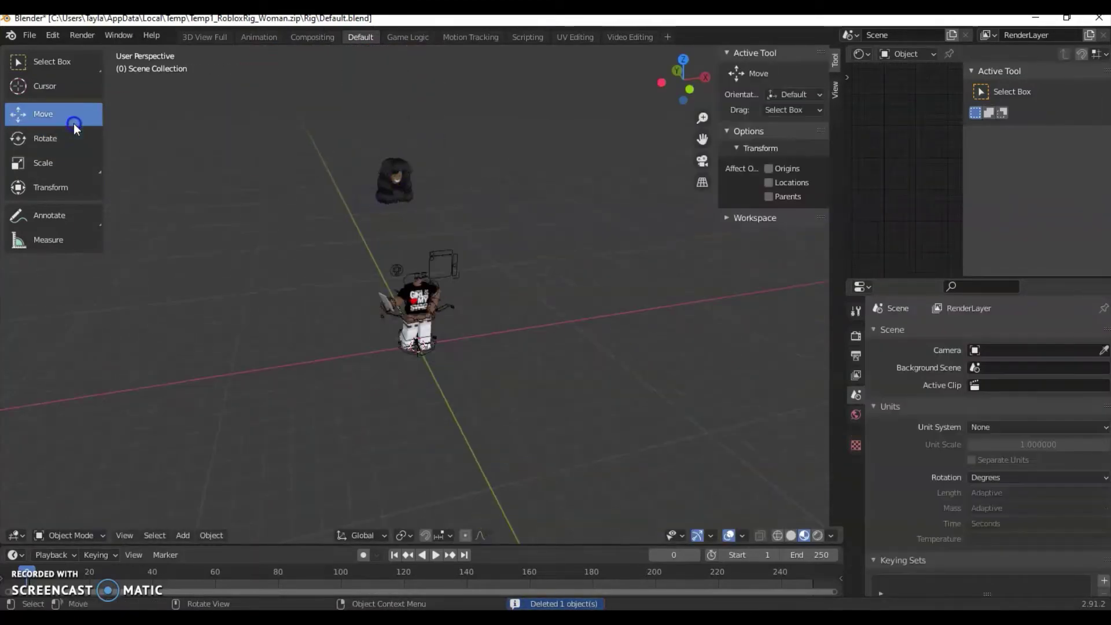
pyautogui.moveTo(466, 182); pyautogui.dragTo(467, 183)
pyautogui.moveTo(338, 139); pyautogui.dragTo(386, 228)
pyautogui.scroll(4, 348, 226)
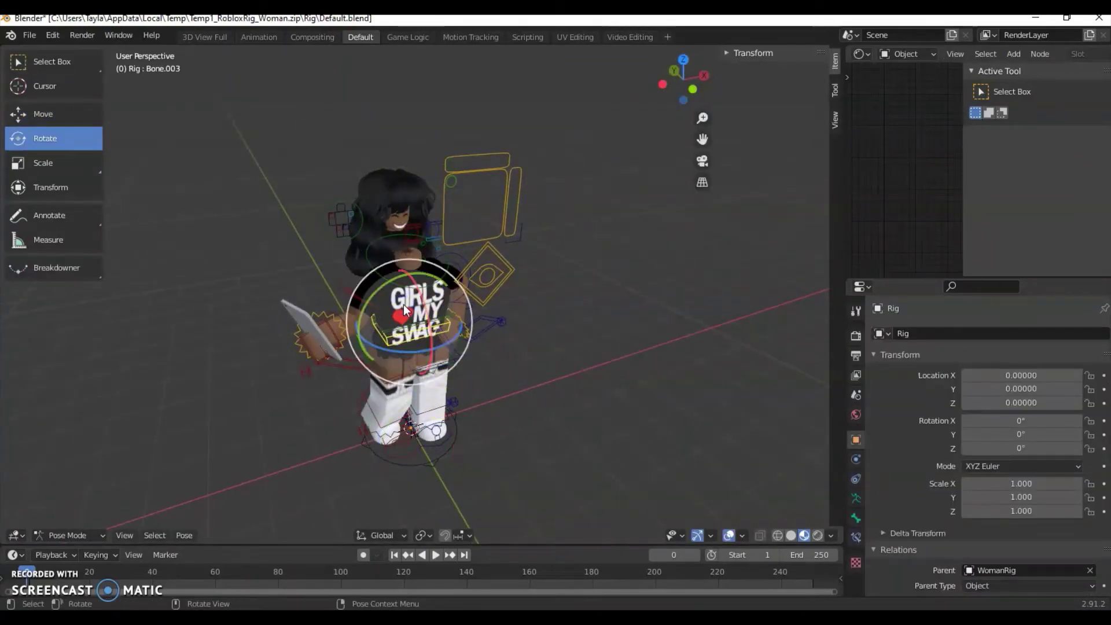
# - Show the transform values and slide the head and hair sideways in line with the rig's body
pyautogui.scroll(2, 442, 457)
pyautogui.scroll(2, 436, 453)
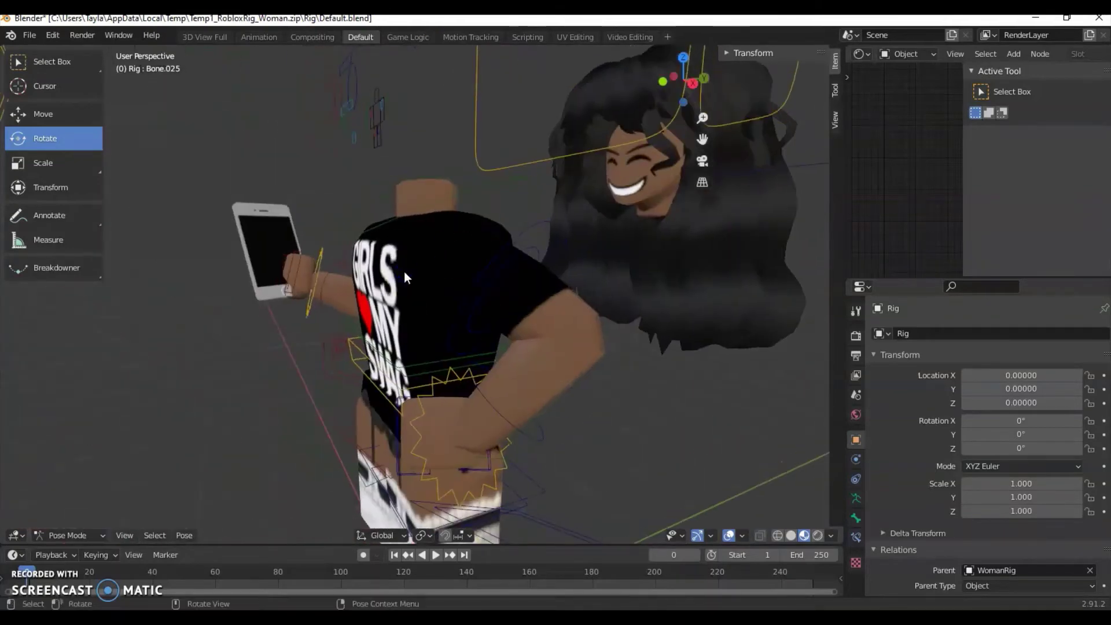
pyautogui.click(404, 272)
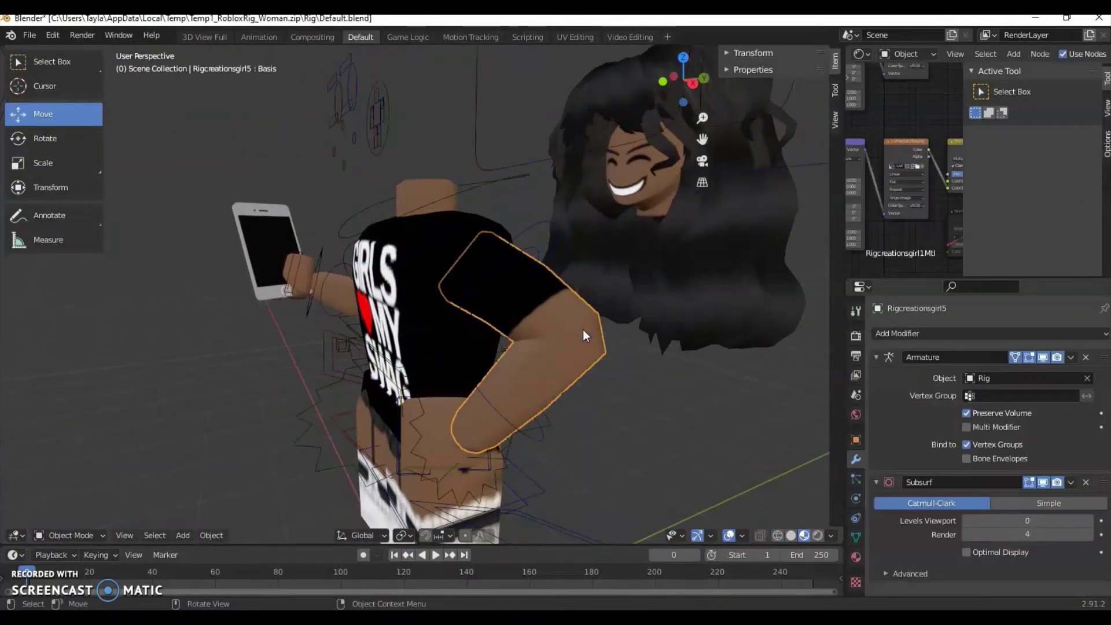
pyautogui.moveTo(682, 80); pyautogui.dragTo(381, 193)
pyautogui.scroll(-3, 381, 193)
pyautogui.moveTo(682, 81); pyautogui.dragTo(752, 75)
pyautogui.click(752, 53)
pyautogui.moveTo(38, 337); pyautogui.dragTo(110, 343)
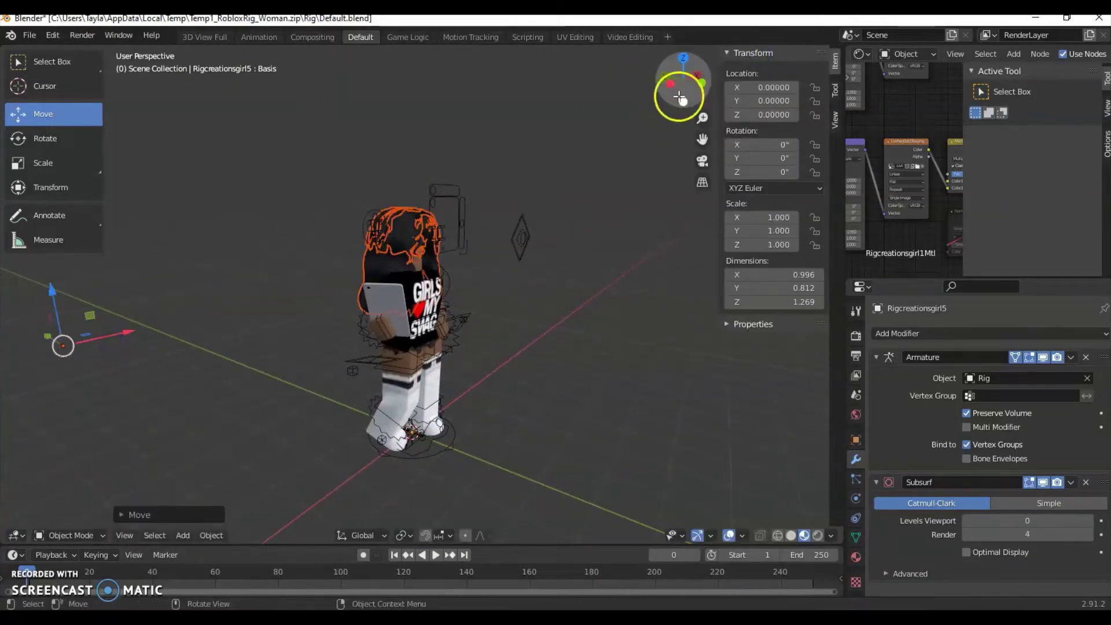
# - Shift the head and hair in small moves, including along the Y axis, to bring them over the neck
pyautogui.moveTo(680, 94); pyautogui.dragTo(630, 104)
pyautogui.moveTo(317, 262); pyautogui.dragTo(312, 263)
pyautogui.click(255, 227)
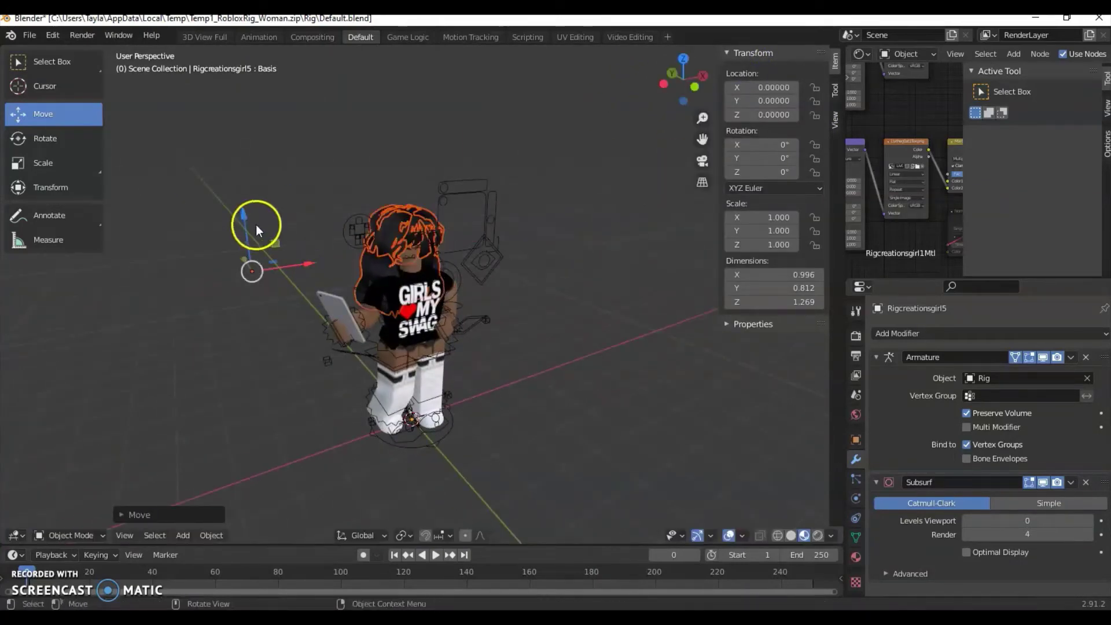
pyautogui.press('g')
pyautogui.click(240, 256)
pyautogui.press('g')
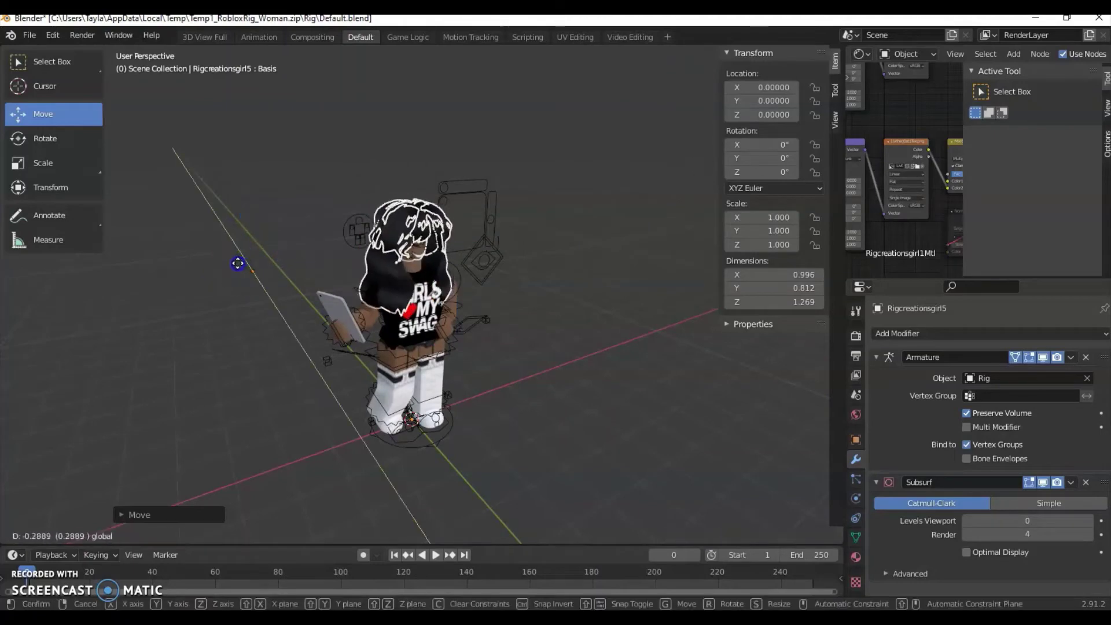
pyautogui.moveTo(238, 264); pyautogui.dragTo(237, 261)
# - Reposition the selected head and hair relative to the rig's shoulders from a closer view
pyautogui.scroll(3, 602, 225)
pyautogui.moveTo(683, 81)
pyautogui.mouseDown()
pyautogui.moveTo(617, 95)
pyautogui.moveTo(646, 107)
pyautogui.moveTo(689, 87)
pyautogui.mouseUp()
pyautogui.moveTo(620, 274); pyautogui.dragTo(648, 350)
pyautogui.moveTo(675, 90)
pyautogui.mouseDown()
pyautogui.moveTo(657, 102)
pyautogui.moveTo(665, 87)
pyautogui.mouseUp()
pyautogui.moveTo(393, 122); pyautogui.dragTo(414, 188)
pyautogui.moveTo(614, 302); pyautogui.dragTo(702, 339)
# - Move the head and hair along the Y and X axes to bring them closer to the neck
pyautogui.scroll(-3, 589, 300)
pyautogui.click(51, 118)
pyautogui.scroll(2, 510, 332)
pyautogui.moveTo(673, 87); pyautogui.dragTo(714, 87)
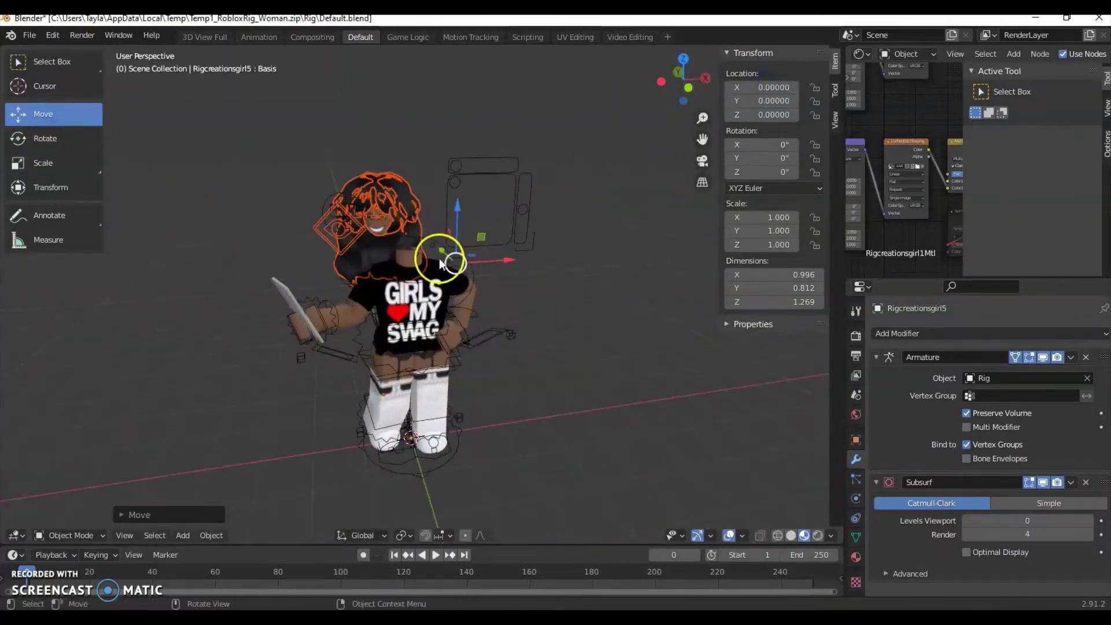
pyautogui.moveTo(442, 257); pyautogui.dragTo(451, 259)
pyautogui.moveTo(519, 266)
pyautogui.mouseDown()
pyautogui.moveTo(448, 254)
pyautogui.moveTo(507, 264)
pyautogui.mouseUp()
# - Finish seating the head and hair on the rig's neck and switch the viewport to rendered shading
pyautogui.moveTo(681, 88); pyautogui.dragTo(661, 81)
pyautogui.moveTo(591, 304); pyautogui.dragTo(582, 326)
pyautogui.moveTo(570, 139); pyautogui.dragTo(600, 190)
pyautogui.scroll(3, 673, 274)
pyautogui.click(817, 536)
pyautogui.scroll(-2, 727, 470)
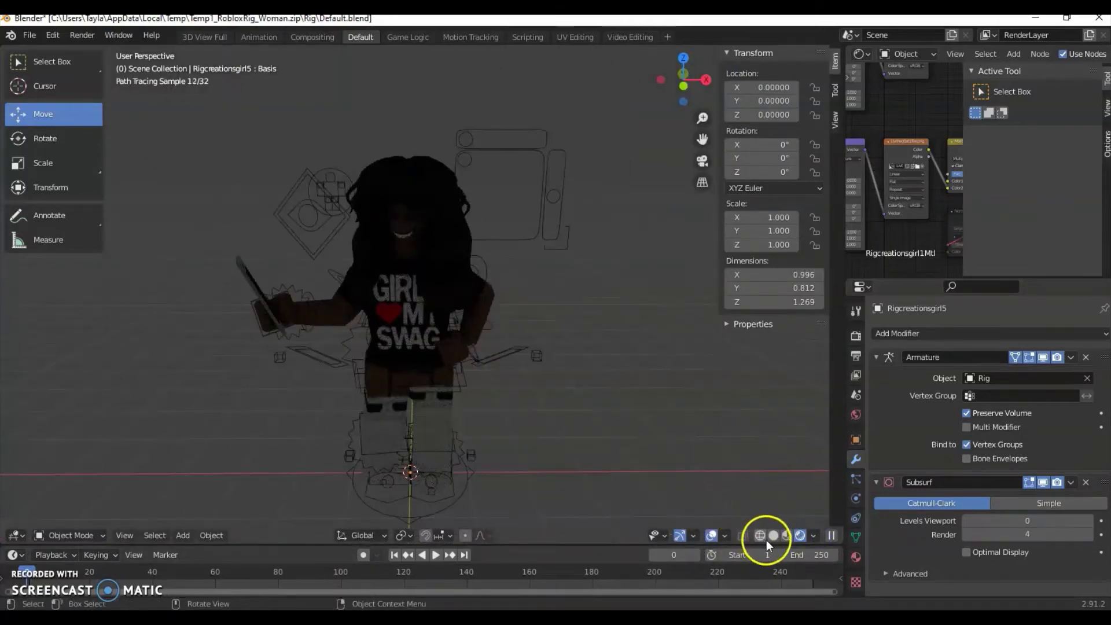
# - Return to material preview shading, add a mesh plane at the rig's feet, and tilt it to about 65° on X
pyautogui.click(788, 539)
pyautogui.scroll(-4, 482, 253)
pyautogui.scroll(1, 481, 253)
pyautogui.click(183, 536)
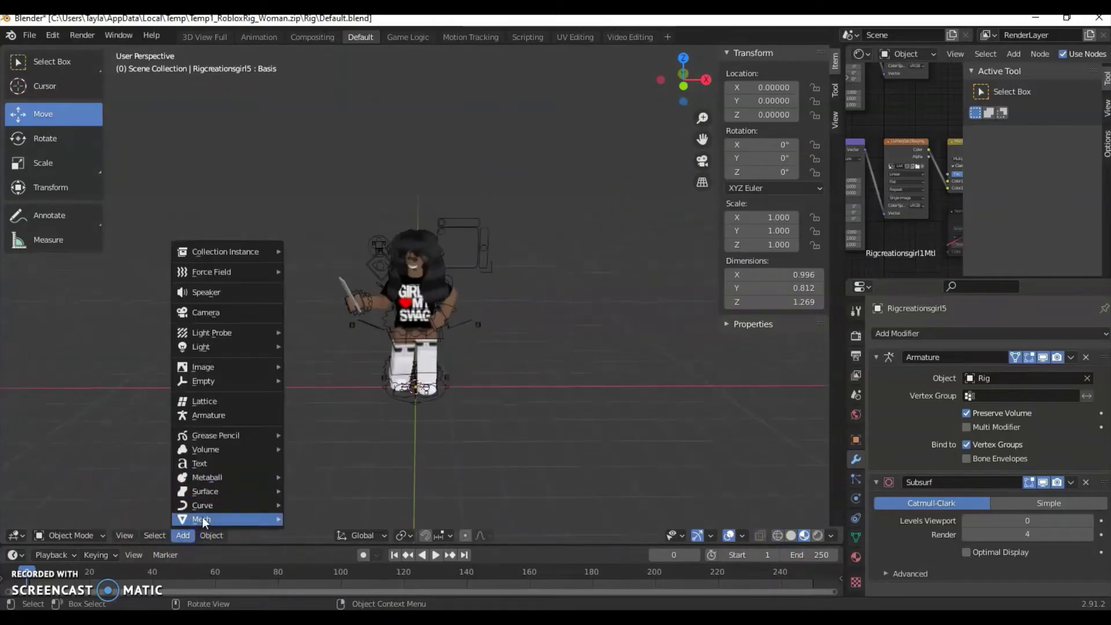
pyautogui.moveTo(202, 519)
pyautogui.click(312, 520)
pyautogui.moveTo(415, 462); pyautogui.dragTo(411, 447)
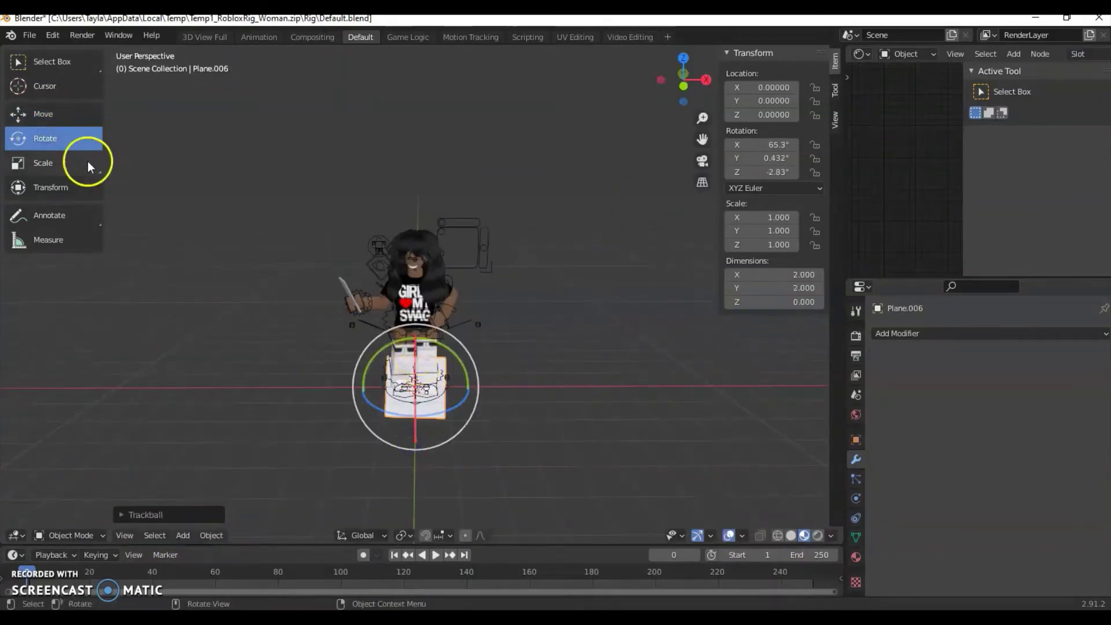
# - Enlarge the plane to a scale of about 22.4 on X and 26.6 on Y, and rotate it into a backdrop behind the character
pyautogui.click(87, 162)
pyautogui.moveTo(470, 386); pyautogui.dragTo(312, 382)
pyautogui.moveTo(416, 336); pyautogui.dragTo(431, 464)
pyautogui.scroll(-3, 469, 473)
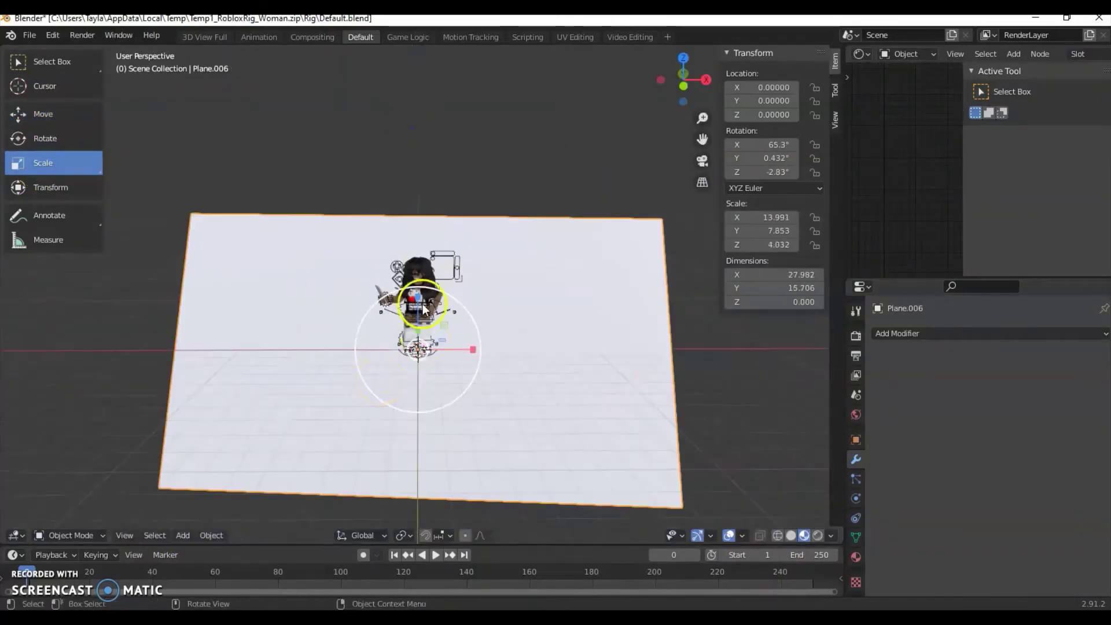
pyautogui.moveTo(418, 300); pyautogui.dragTo(420, 237)
pyautogui.moveTo(464, 327); pyautogui.dragTo(499, 337)
pyautogui.moveTo(437, 323); pyautogui.dragTo(569, 311)
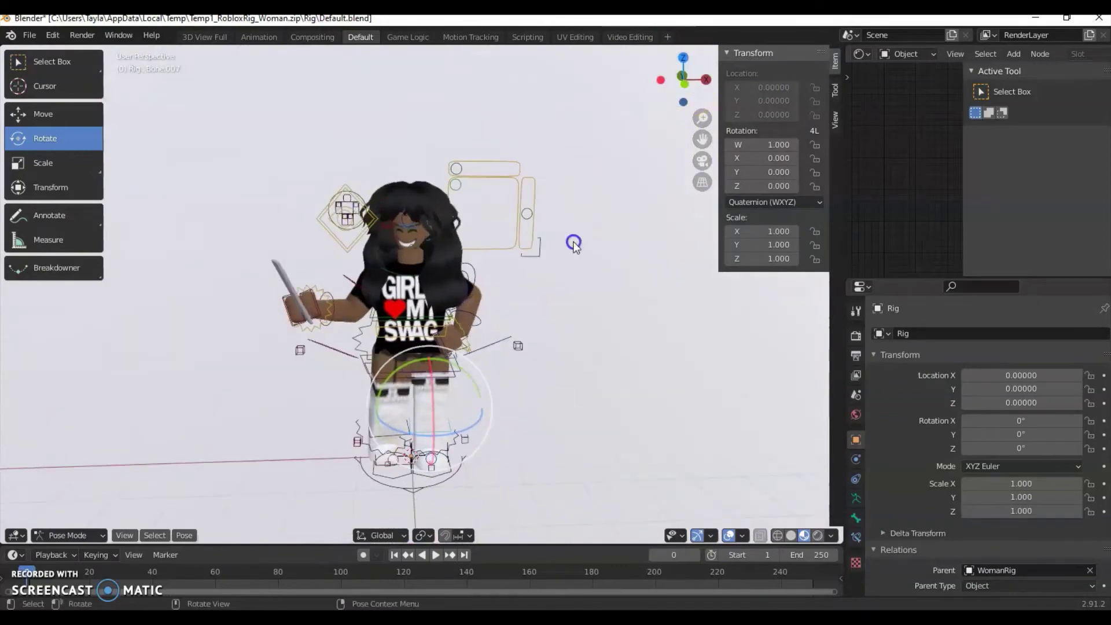
pyautogui.scroll(-3, 591, 272)
pyautogui.click(315, 116)
pyautogui.scroll(3, 549, 350)
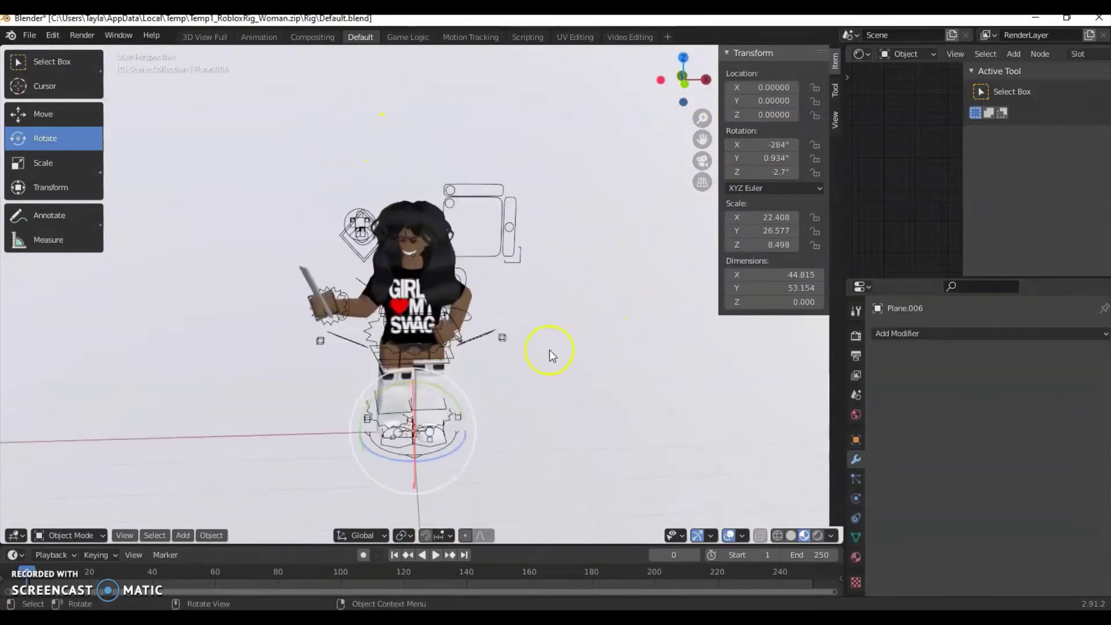
# - Brighten the world background color to white and switch the viewport to rendered shading
pyautogui.click(856, 556)
pyautogui.click(849, 467)
pyautogui.click(856, 375)
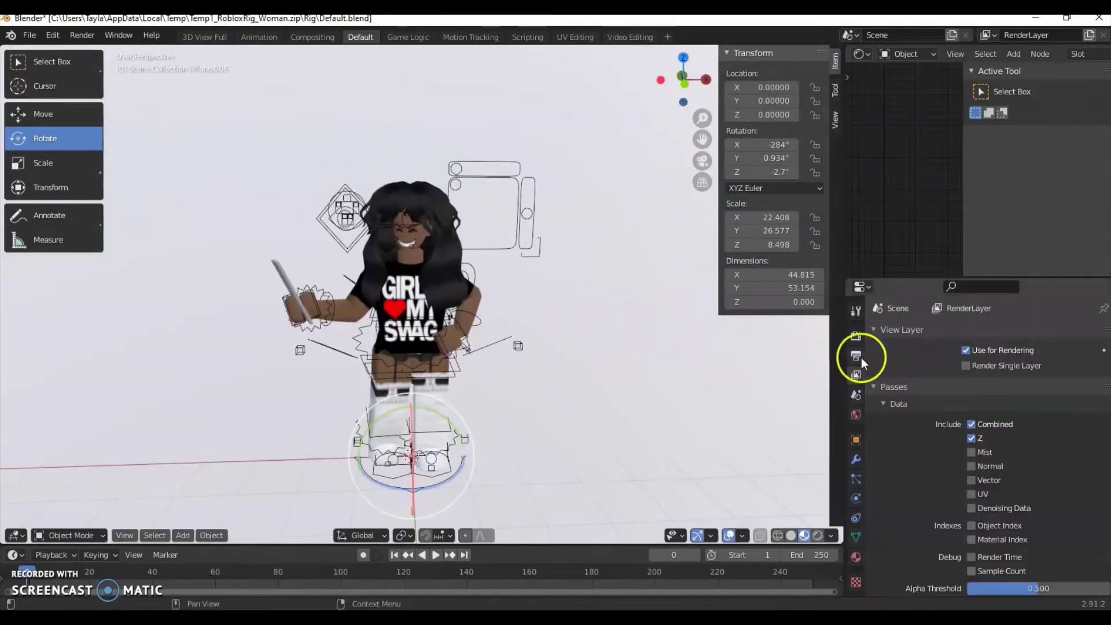
pyautogui.click(856, 414)
pyautogui.click(1020, 409)
pyautogui.moveTo(1087, 306); pyautogui.dragTo(1086, 225)
pyautogui.click(818, 536)
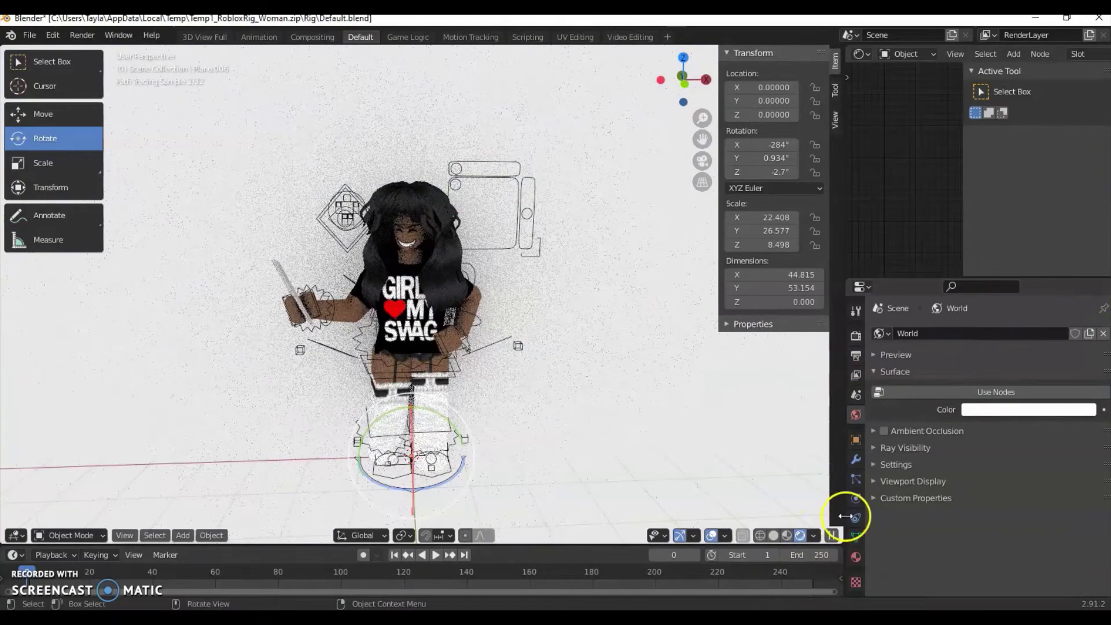
# - Tint the world color peach with hue 0.092, saturation 0.366 and value 1.000, and return to material preview shading
pyautogui.click(1020, 409)
pyautogui.click(1011, 283)
pyautogui.moveTo(1011, 283); pyautogui.dragTo(1013, 290)
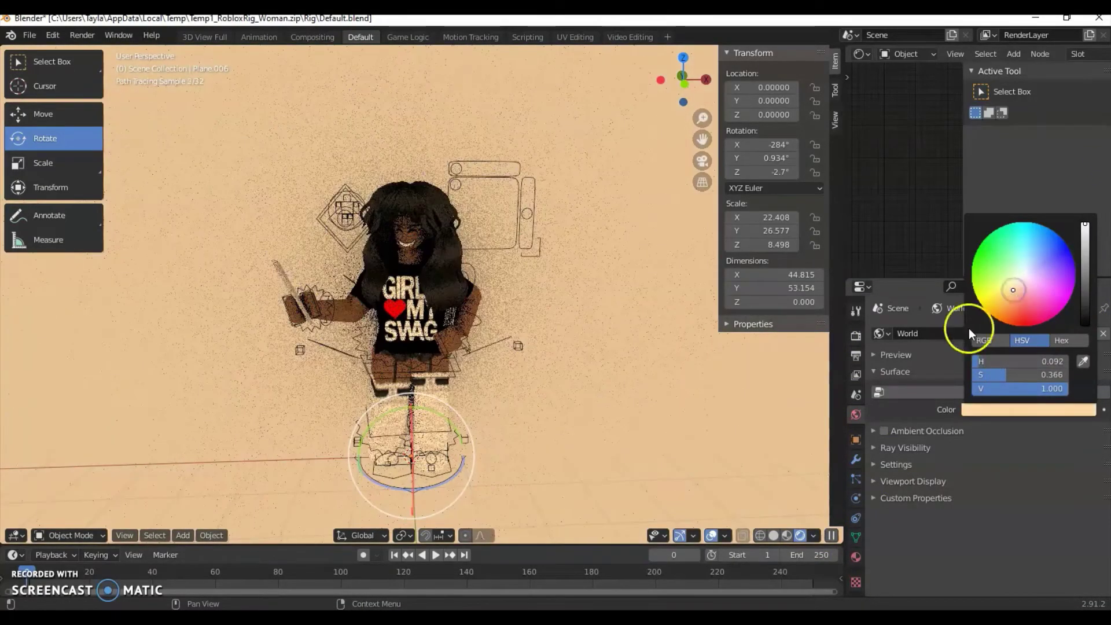
pyautogui.click(784, 533)
# - Add a camera to the scene and start moving it away from the character
pyautogui.click(183, 535)
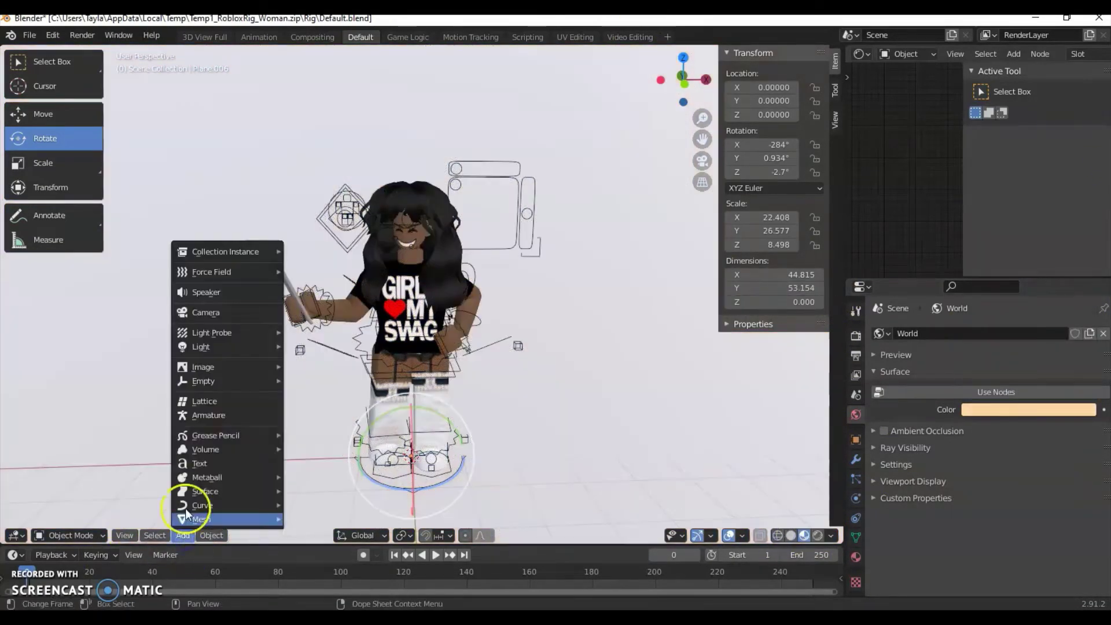
pyautogui.click(206, 315)
pyautogui.scroll(-12, 480, 483)
pyautogui.scroll(6, 480, 483)
pyautogui.click(62, 115)
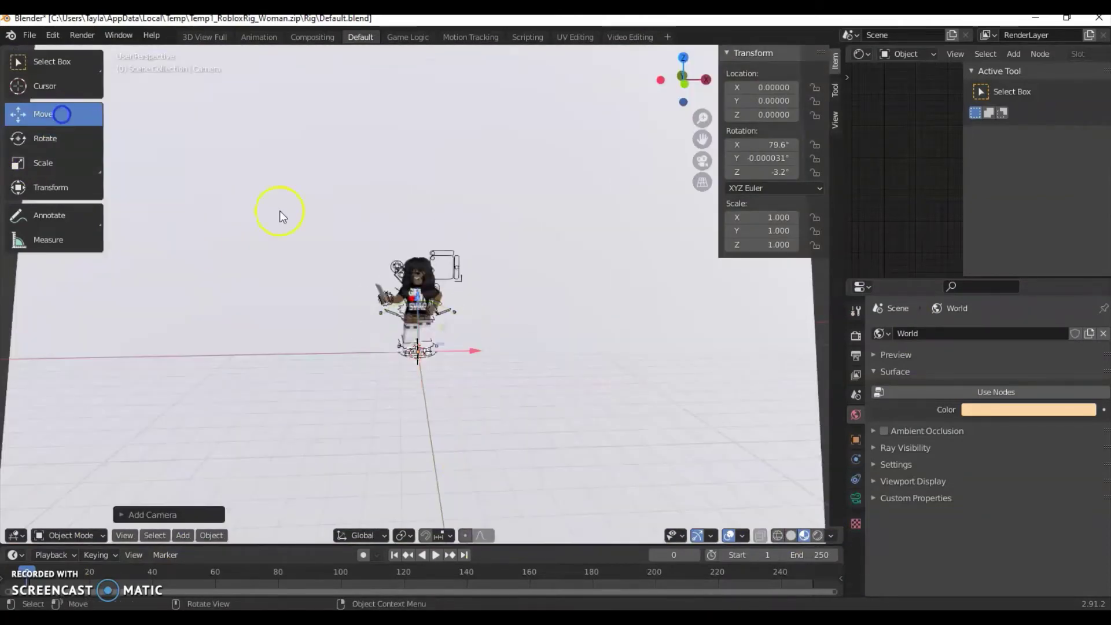
pyautogui.moveTo(681, 81); pyautogui.dragTo(804, 84)
pyautogui.moveTo(359, 301); pyautogui.dragTo(502, 305)
# - Reposition the camera in front of the character, including along the X axis
pyautogui.moveTo(684, 78); pyautogui.dragTo(540, 71)
pyautogui.click(629, 176)
pyautogui.moveTo(678, 87); pyautogui.dragTo(549, 104)
pyautogui.moveTo(477, 349); pyautogui.dragTo(494, 352)
pyautogui.moveTo(671, 82); pyautogui.dragTo(110, 87)
pyautogui.click(282, 315)
pyautogui.moveTo(510, 317); pyautogui.dragTo(608, 349)
# - Rotate the camera to aim it at the character, checking its angle from several sides
pyautogui.click(55, 140)
pyautogui.moveTo(640, 292); pyautogui.dragTo(651, 307)
pyautogui.click(655, 255)
pyautogui.moveTo(686, 84); pyautogui.dragTo(790, 129)
pyautogui.moveTo(551, 293); pyautogui.dragTo(600, 405)
pyautogui.moveTo(683, 81); pyautogui.dragTo(558, 533)
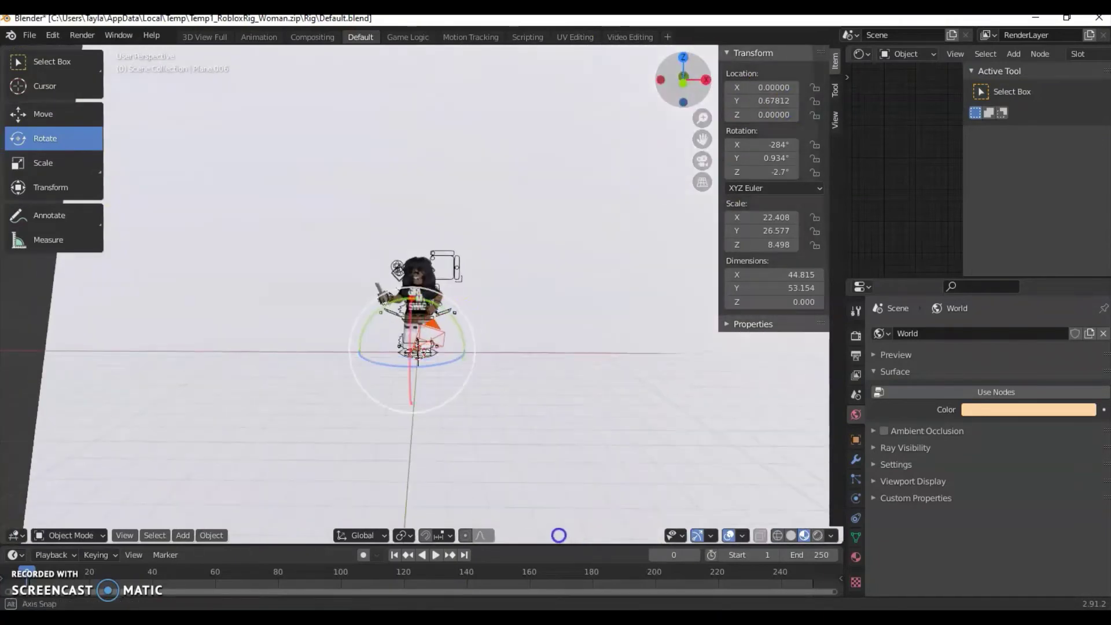
pyautogui.moveTo(441, 308); pyautogui.dragTo(418, 298)
# - Move the camera sideways along the X axis and look through the active camera
pyautogui.click(44, 112)
pyautogui.moveTo(412, 359); pyautogui.dragTo(293, 364)
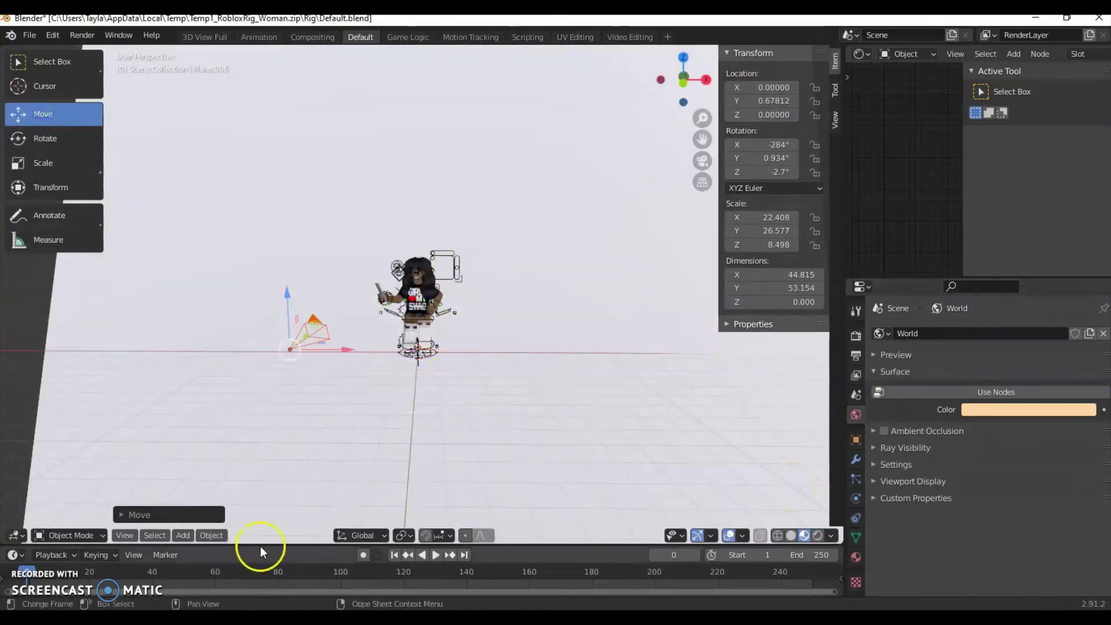
pyautogui.click(125, 536)
pyautogui.moveTo(167, 396)
pyautogui.click(327, 408)
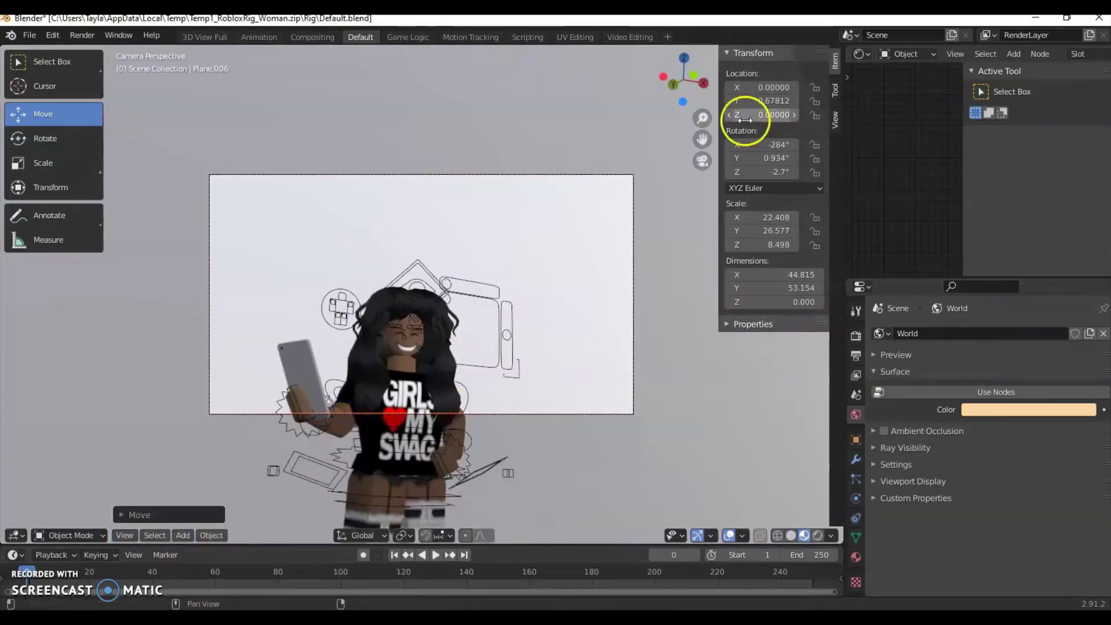
# - Lower the camera to a Z location of 0.98656 to frame the character's upper body, and show the camera view in rendered shading
pyautogui.moveTo(686, 83); pyautogui.dragTo(688, 127)
pyautogui.scroll(-6, 414, 353)
pyautogui.hotkey('ctrl', 'z')
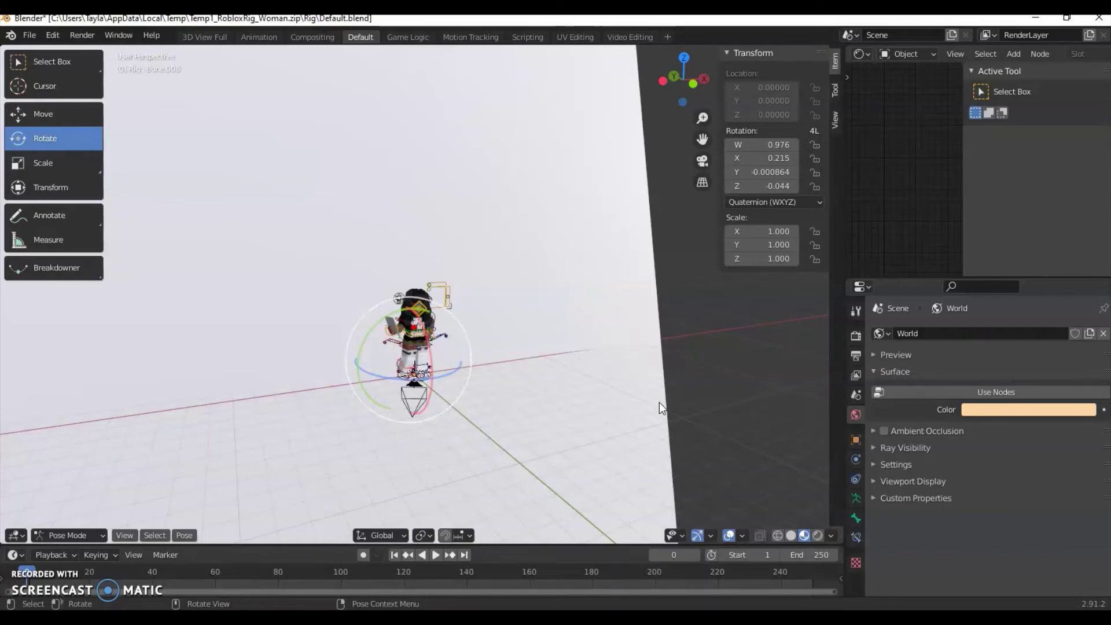
pyautogui.click(37, 577)
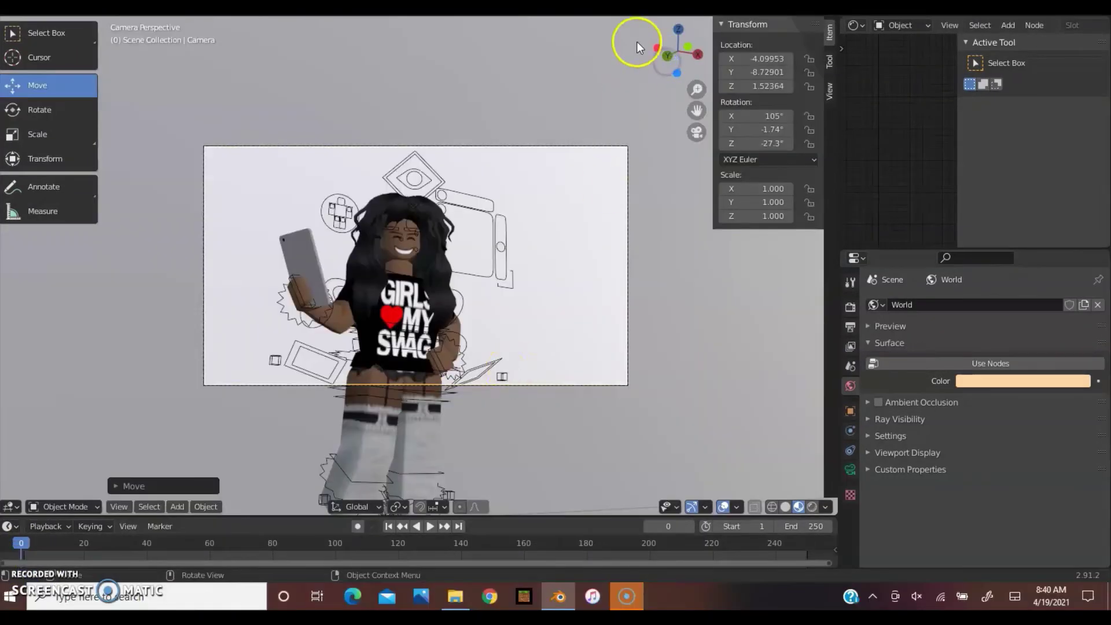
pyautogui.moveTo(644, 53); pyautogui.dragTo(457, 346)
pyautogui.click(459, 329)
pyautogui.hotkey('ctrl', 'z')
pyautogui.click(698, 150)
pyautogui.click(813, 523)
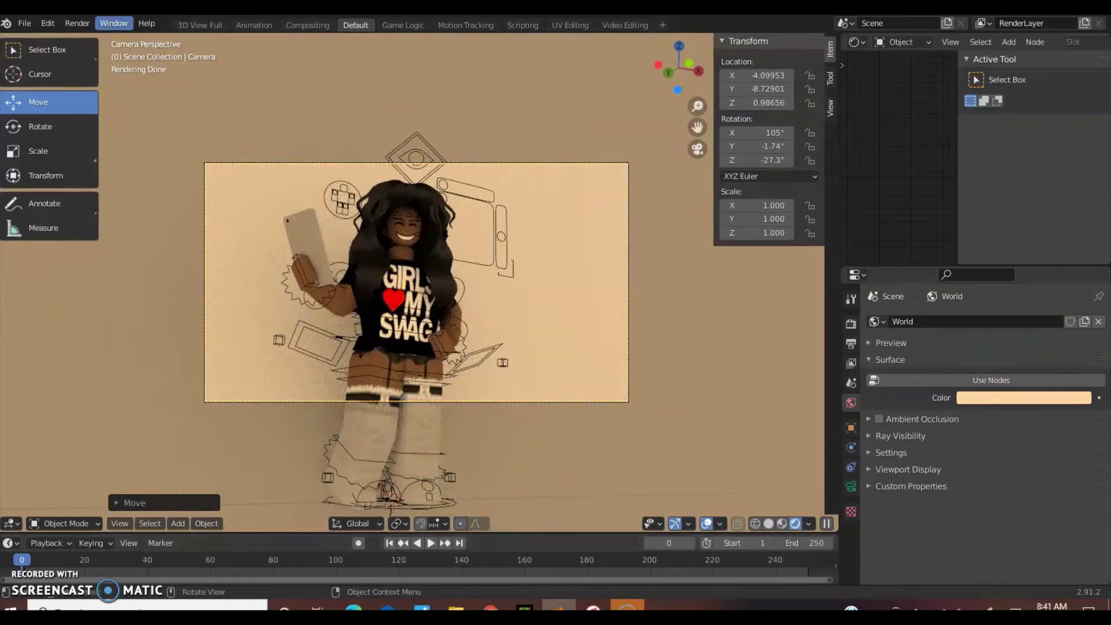
# - Render the scene as a still image and save it as "phone check!.png" in the 3D Objects folder
pyautogui.click(82, 24)
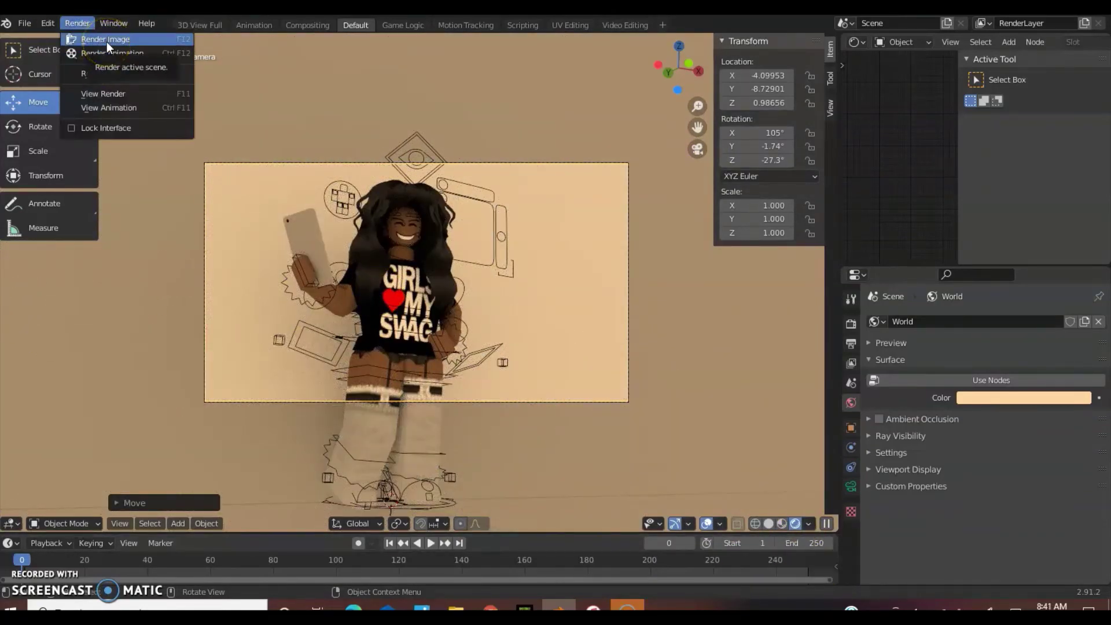
pyautogui.click(107, 41)
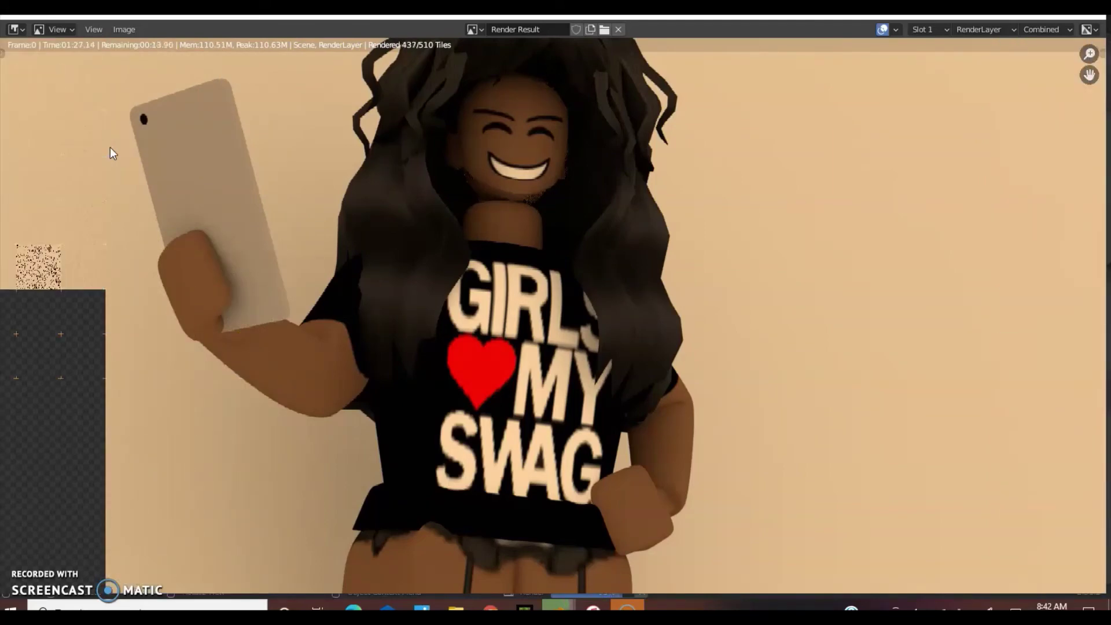
pyautogui.click(108, 29)
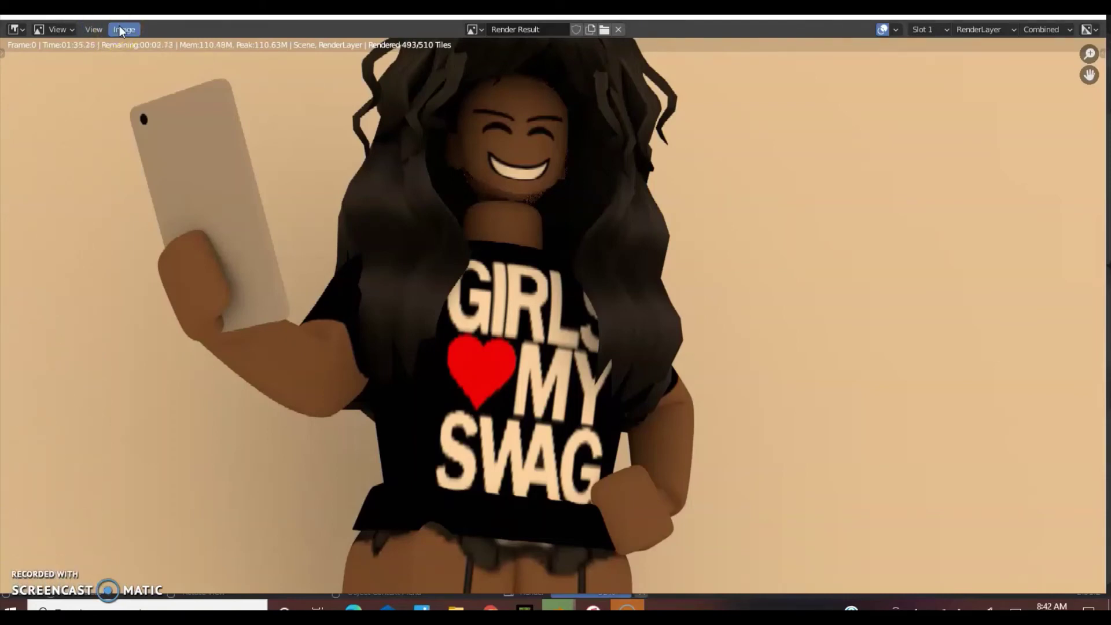
pyautogui.click(121, 29)
pyautogui.click(134, 114)
pyautogui.click(235, 431)
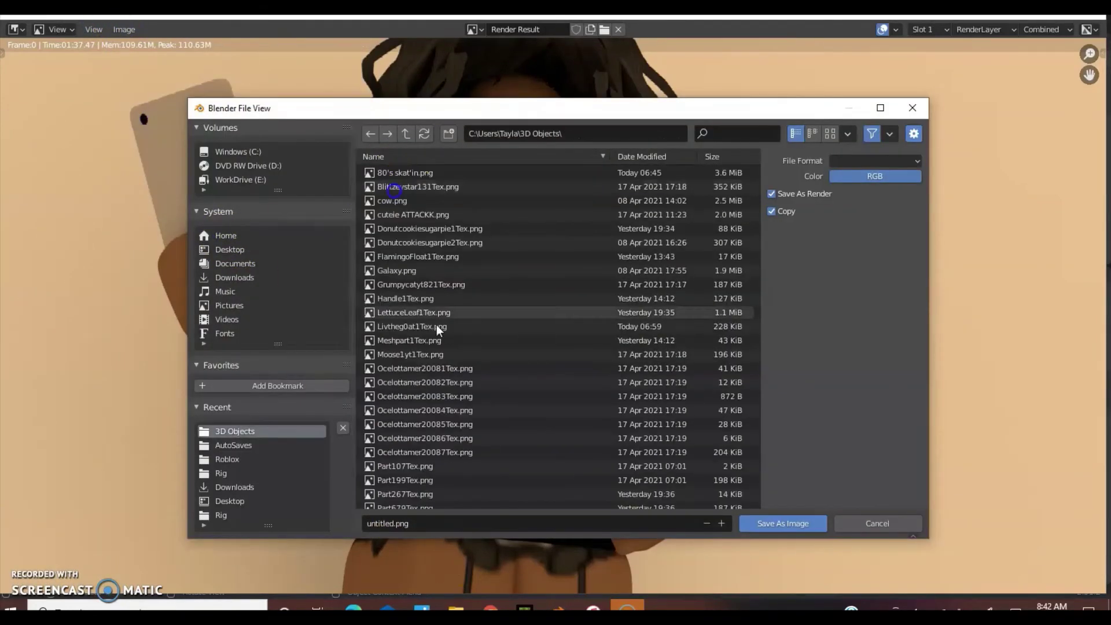
pyautogui.click(394, 523)
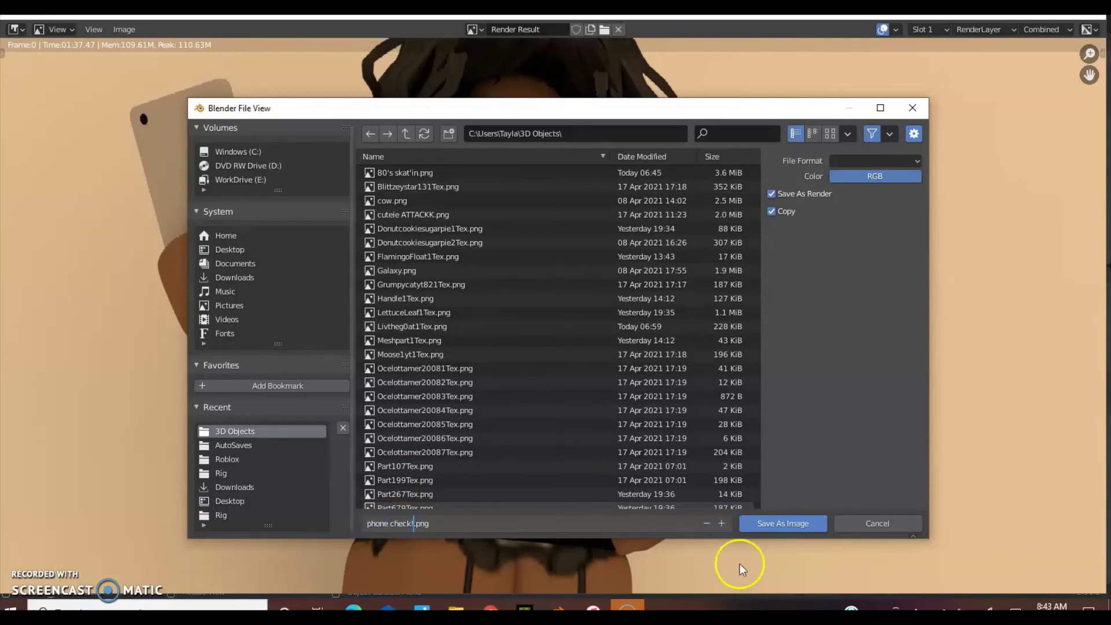
pyautogui.click(804, 523)
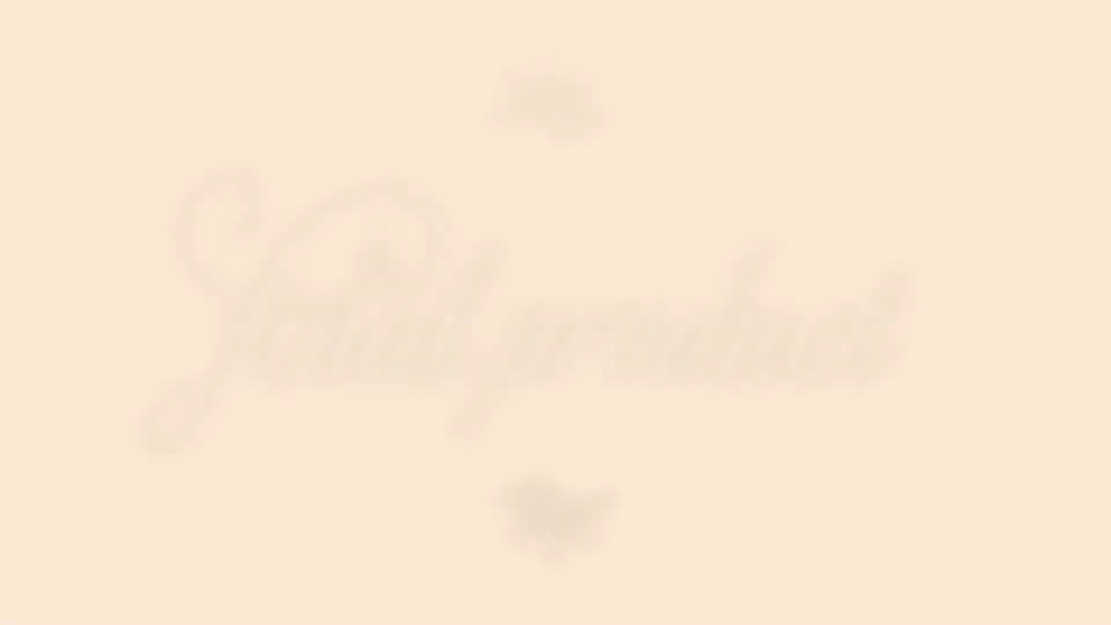